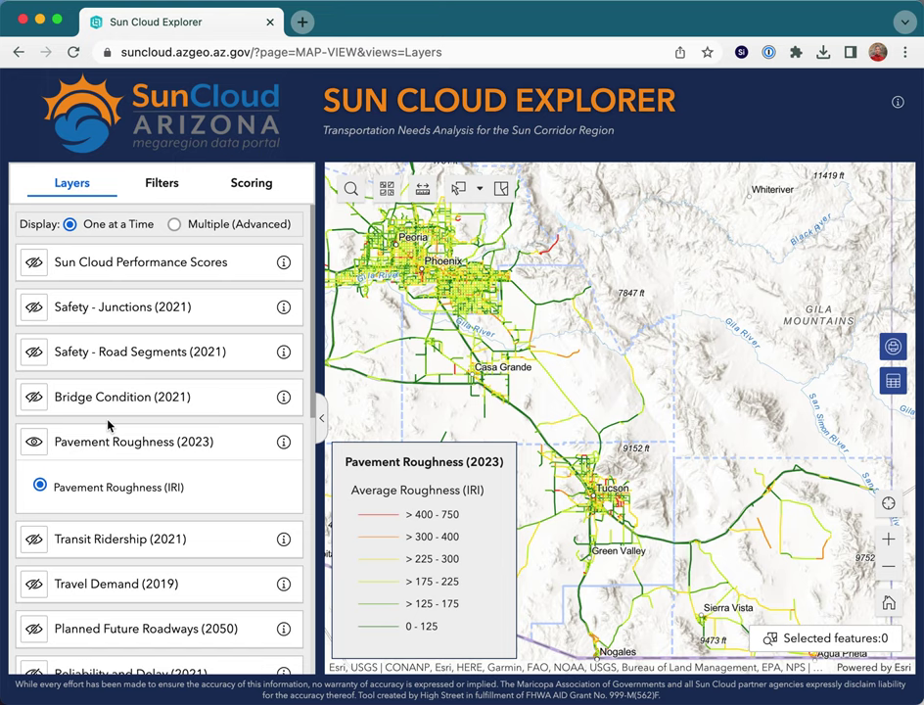
# Map the Bridge Condition (2021) layer and open its ArcGIS source item page in a new tab
pyautogui.scroll(-5, 108, 424)
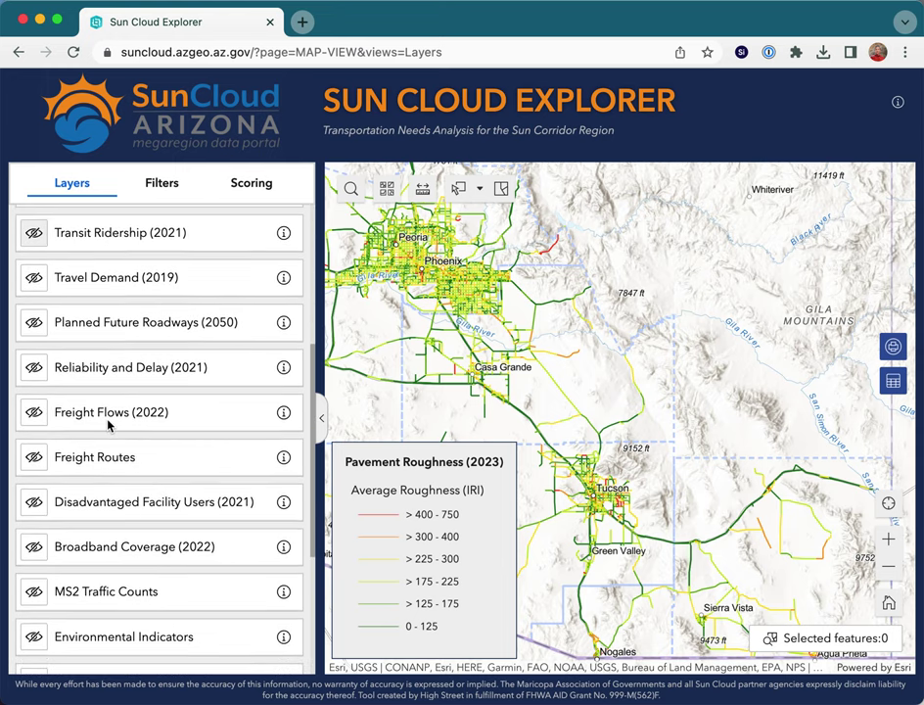
pyautogui.scroll(-4, 107, 424)
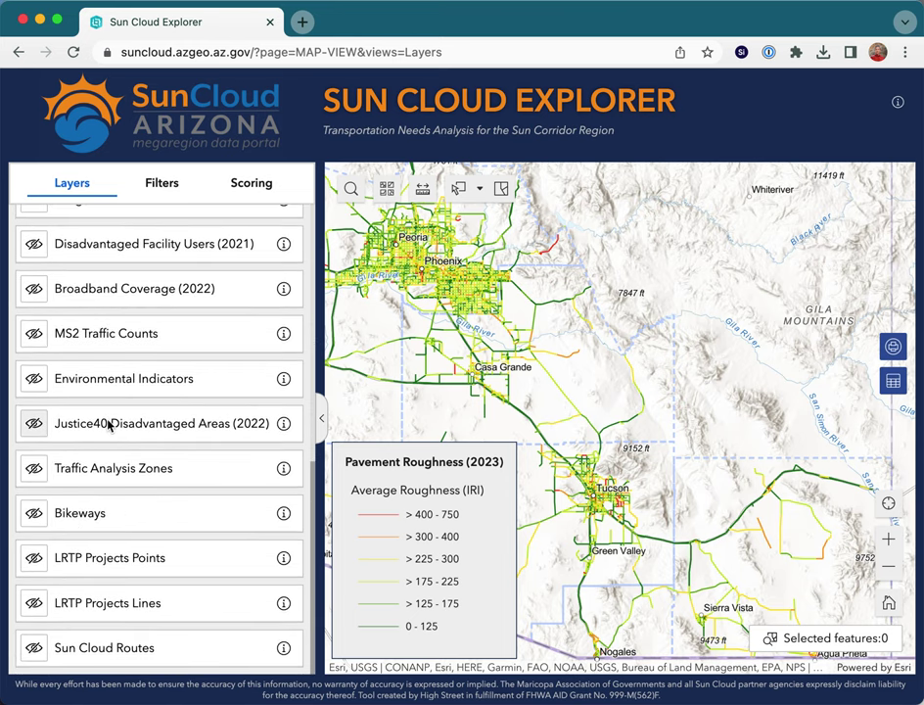
pyautogui.scroll(10, 107, 424)
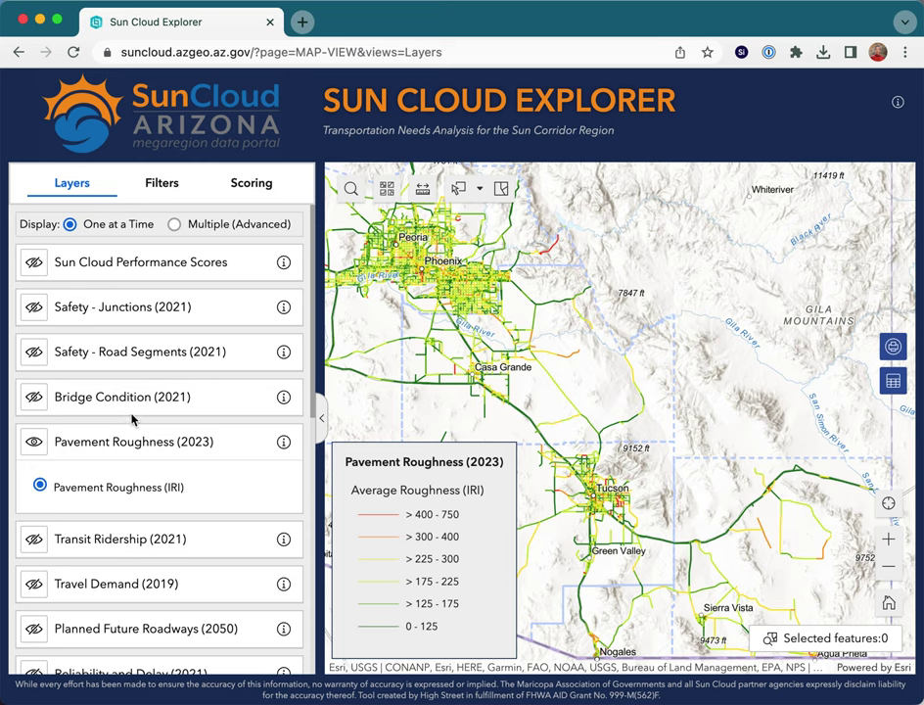
pyautogui.click(140, 396)
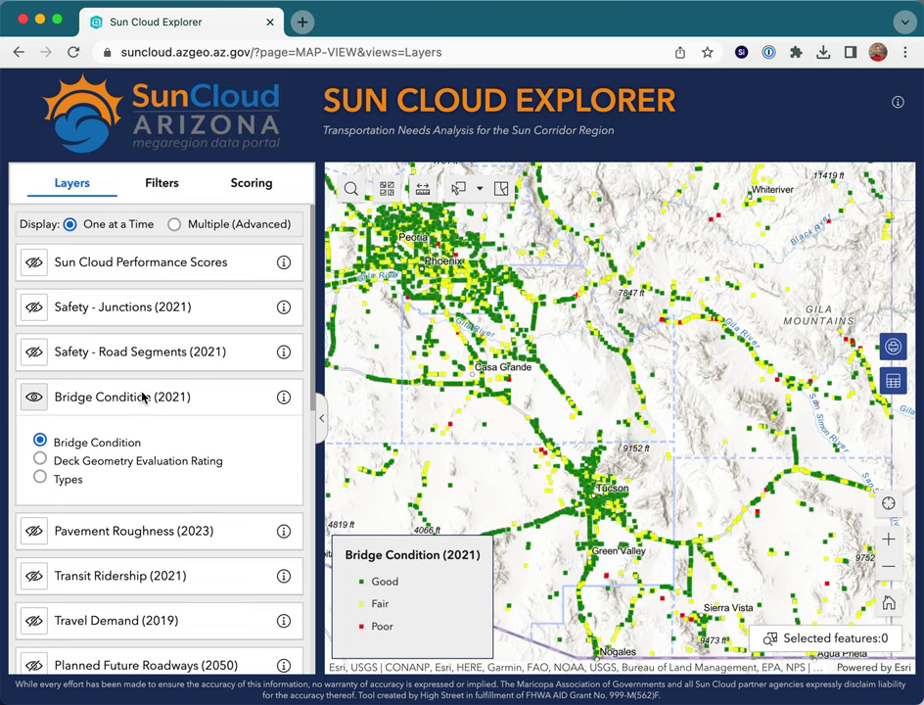
pyautogui.click(284, 397)
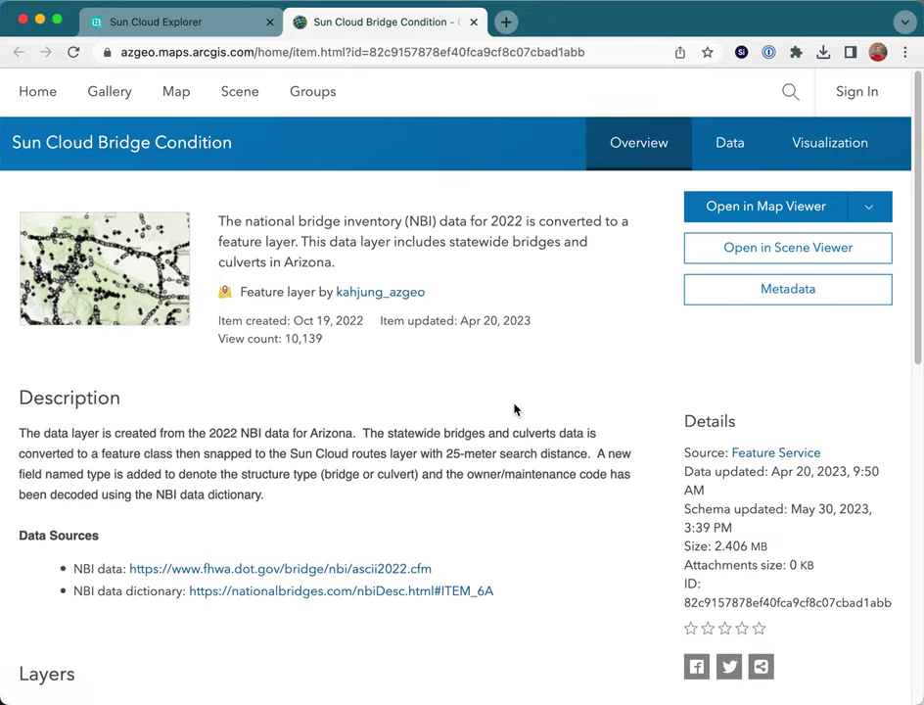
# Copy the Bridge Condition layer's service URL and close its ArcGIS item page
pyautogui.scroll(-2, 515, 409)
pyautogui.scroll(-10, 515, 409)
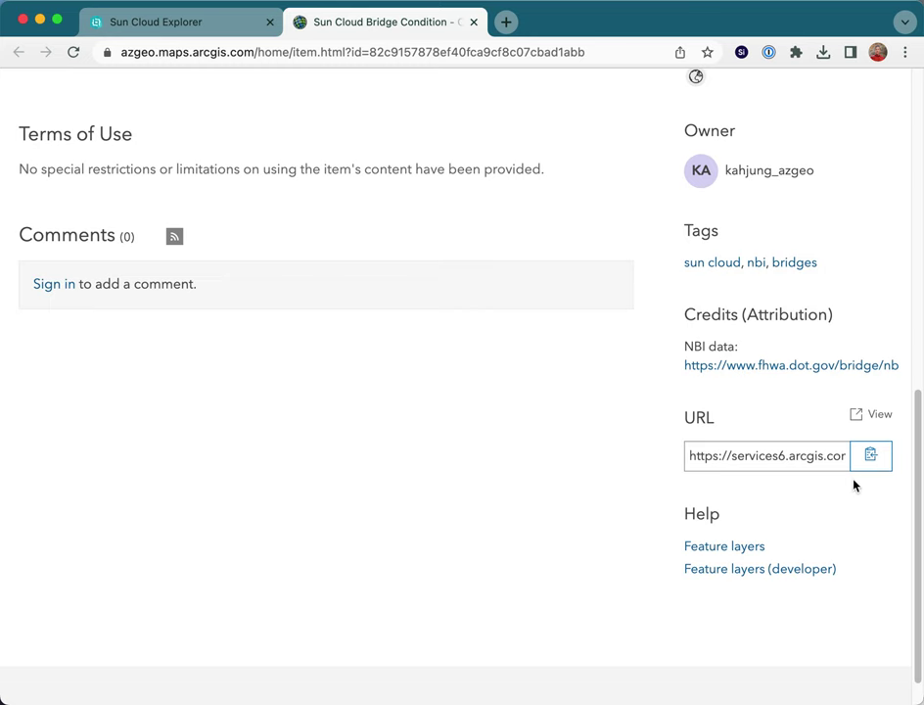
pyautogui.click(868, 458)
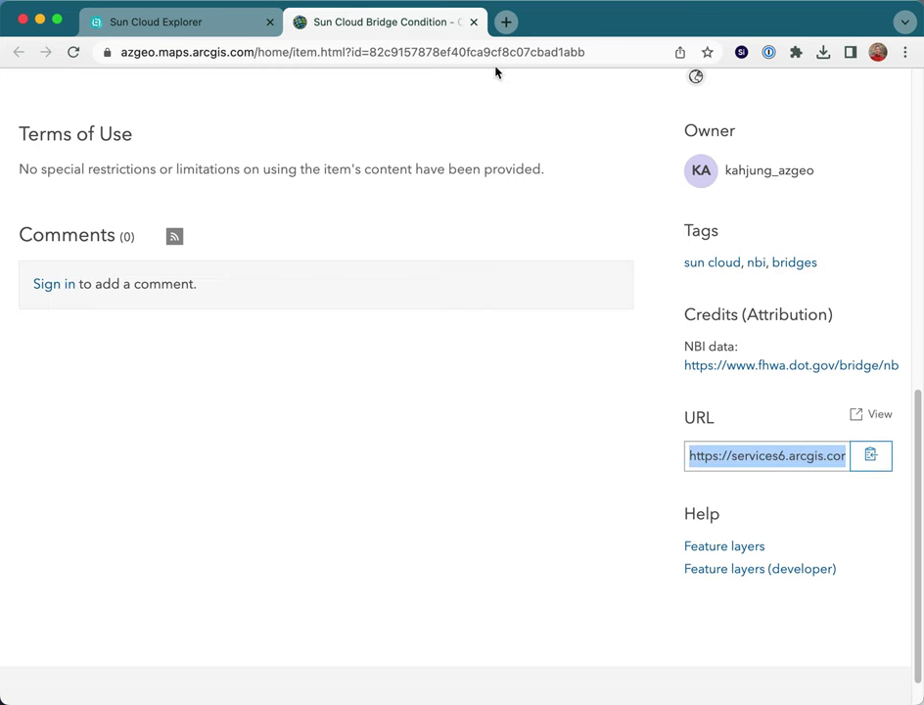
pyautogui.press('super+w')
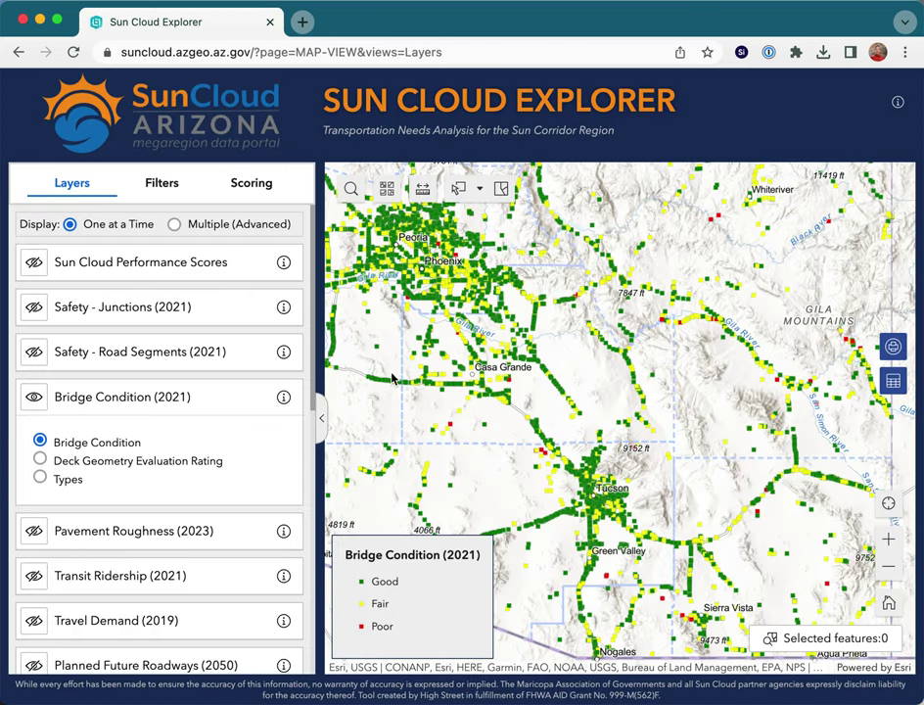
# Preview bridges by type and condition near Phoenix, add Transit Ridership, then choose Multiple (Advanced) display
pyautogui.click(49, 479)
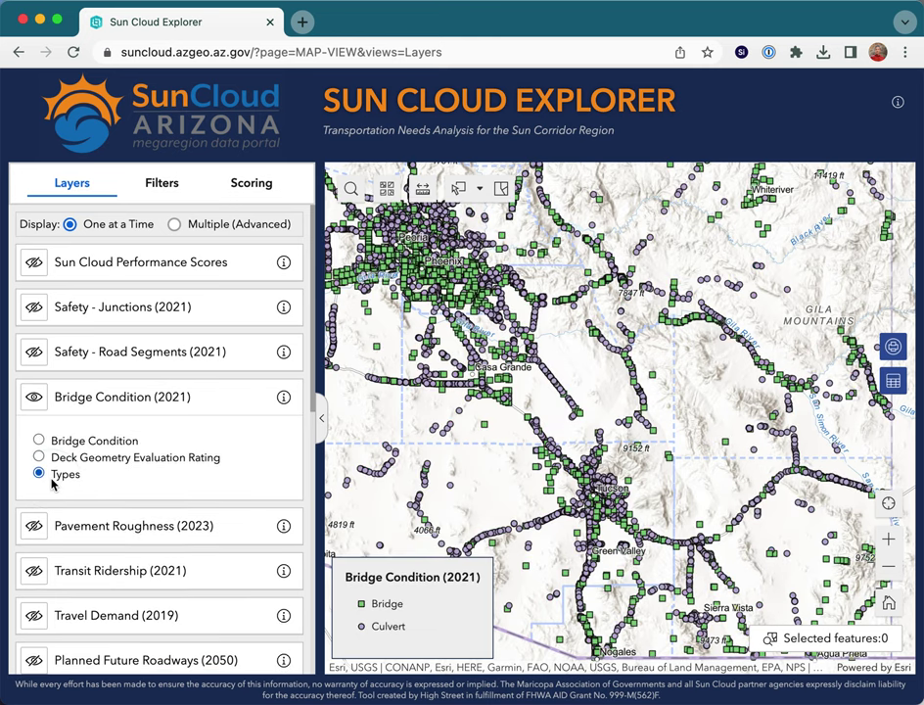
pyautogui.scroll(2, 460, 266)
pyautogui.scroll(2, 460, 266)
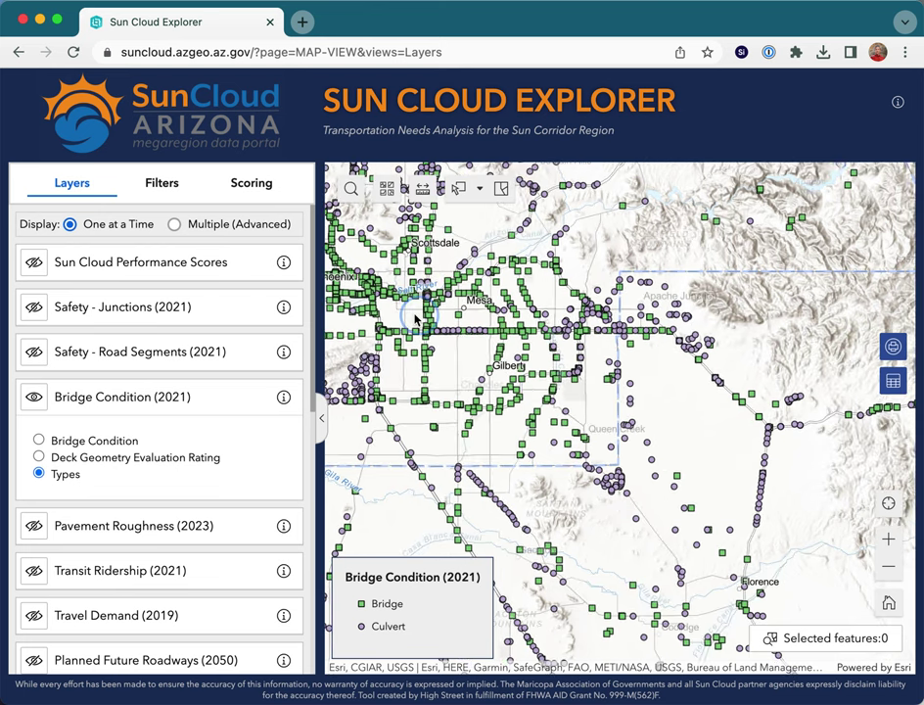
pyautogui.click(96, 444)
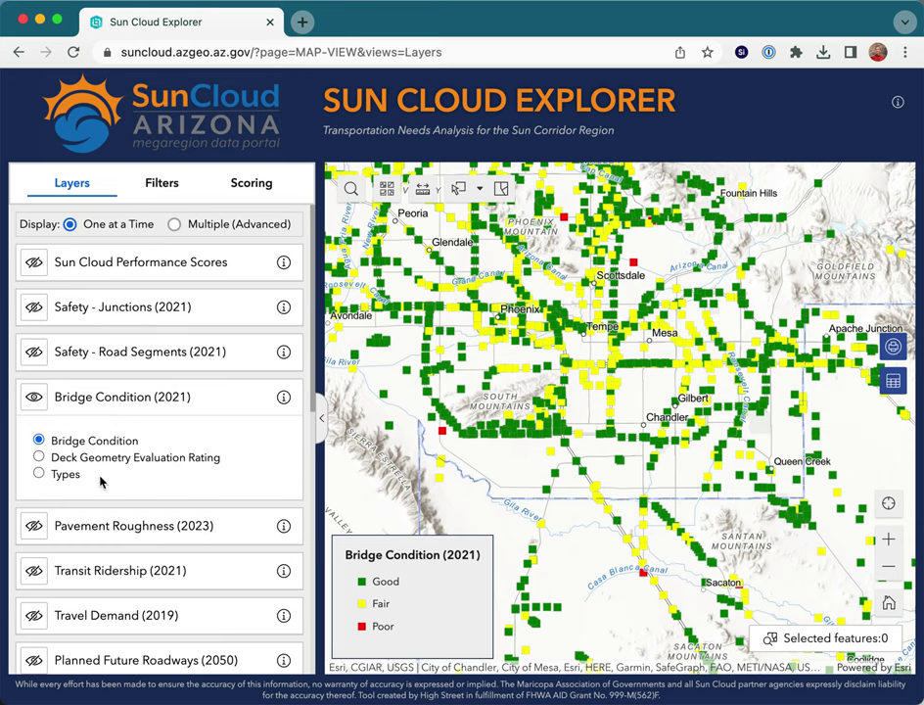
pyautogui.click(96, 571)
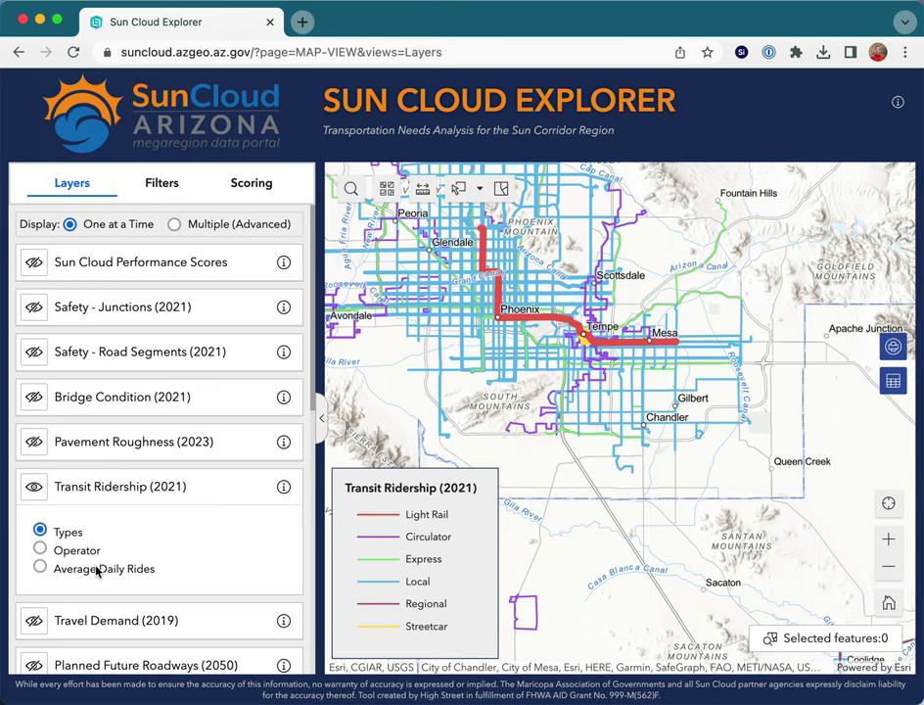
pyautogui.click(214, 228)
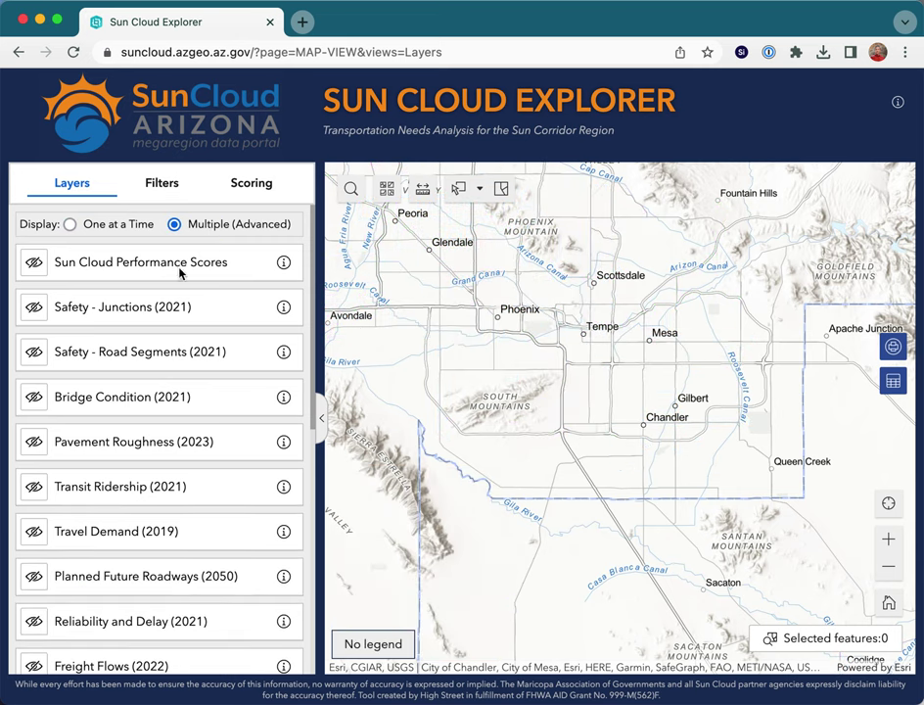
# Overlay Bridge Condition (2021) on Pavement Roughness (2023) and show bridge 11143's details near Chandler airport
pyautogui.click(95, 431)
pyautogui.click(132, 396)
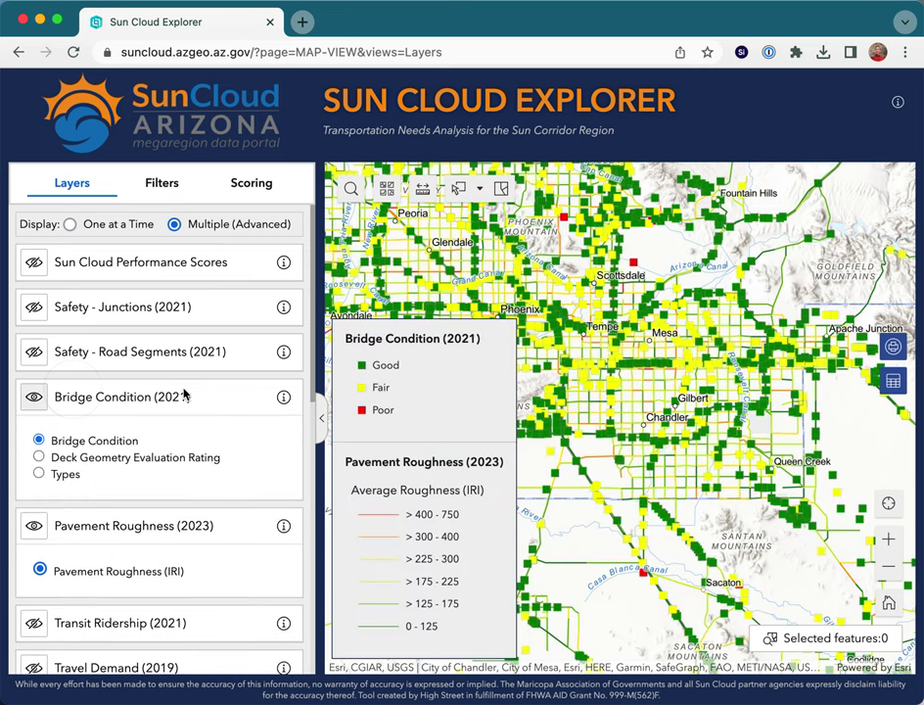
pyautogui.scroll(5, 648, 434)
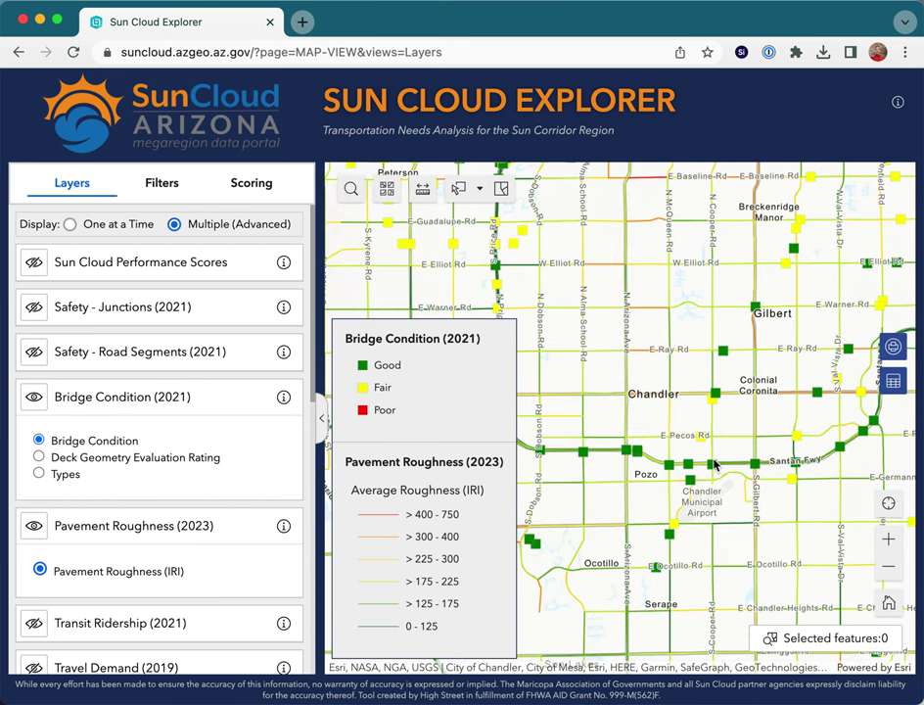
pyautogui.click(670, 532)
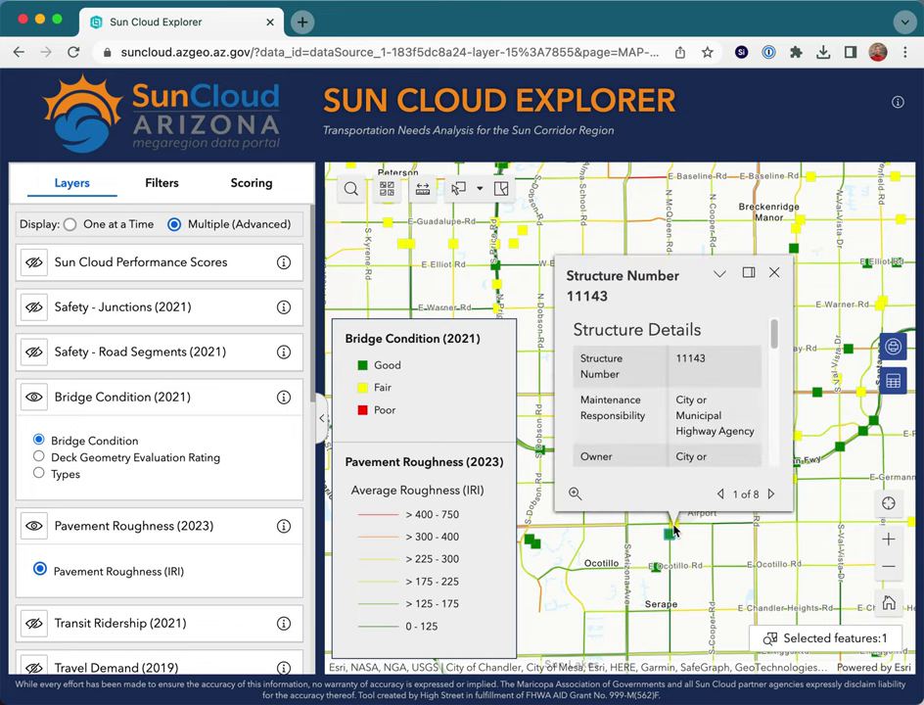
# Dock the feature popup, page through identified features 2–5 of 8, then close it
pyautogui.click(749, 274)
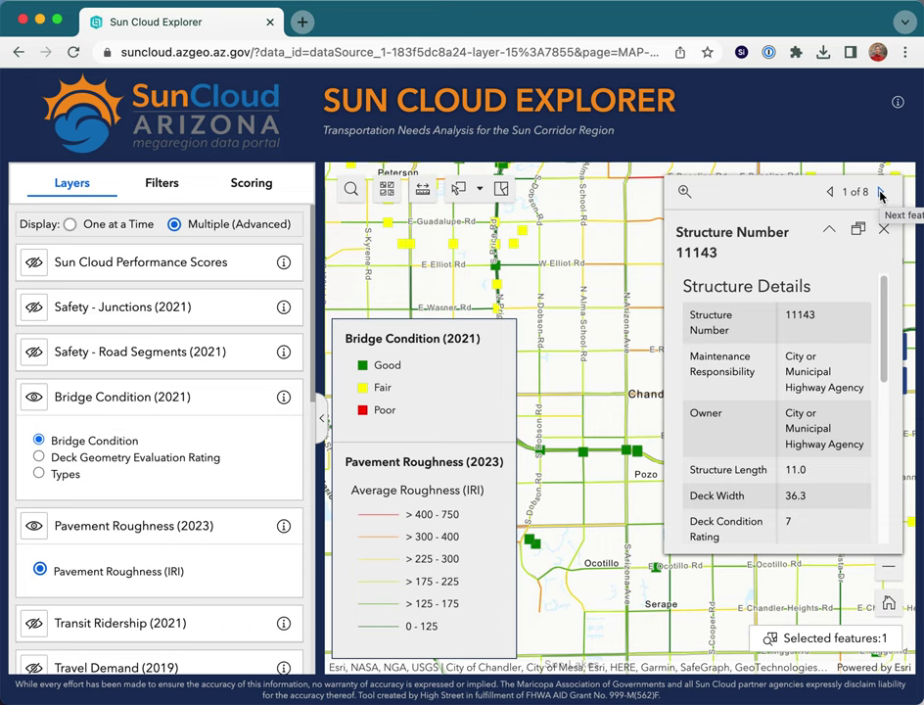
pyautogui.click(880, 193)
pyautogui.click(880, 193)
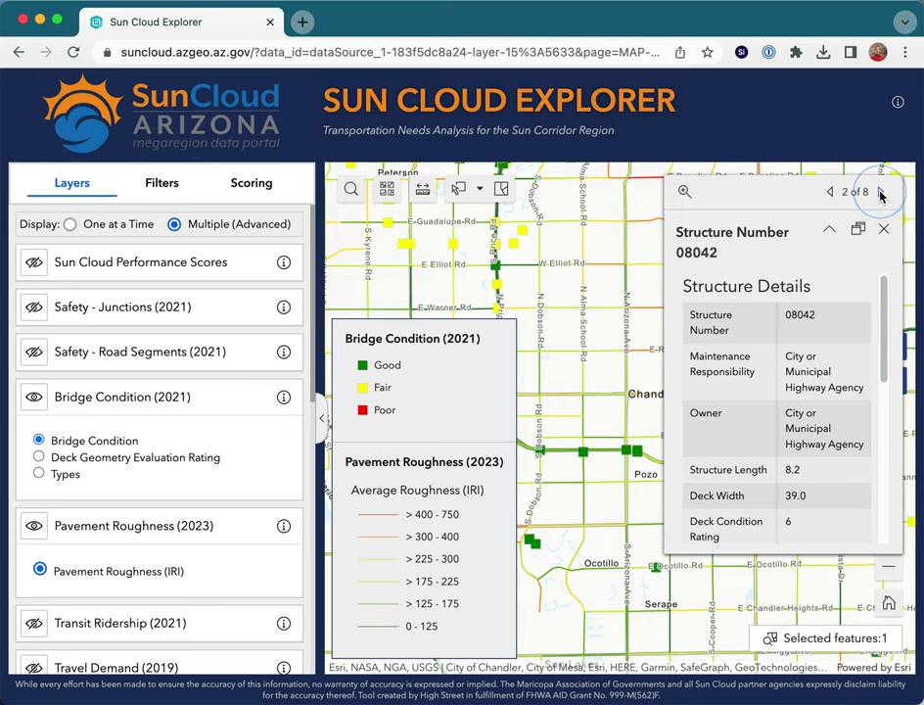
pyautogui.click(880, 193)
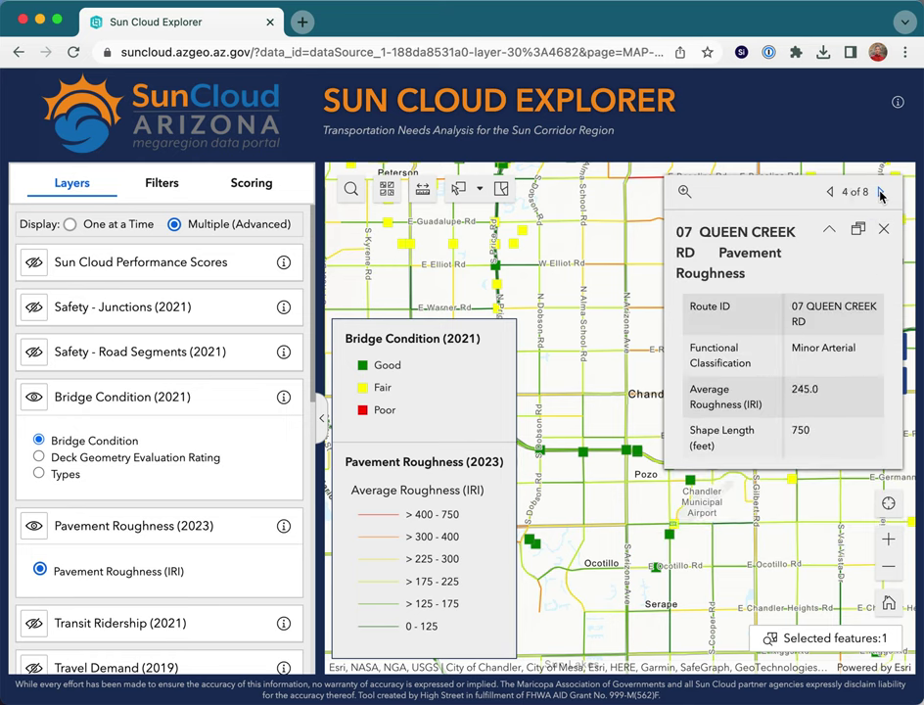
pyautogui.click(880, 193)
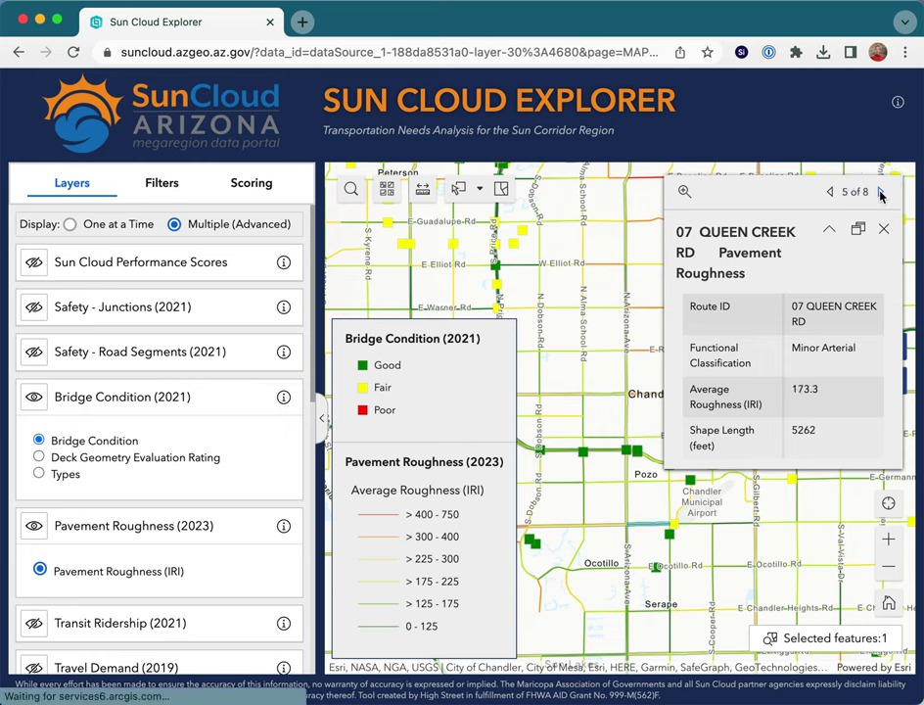
pyautogui.click(881, 238)
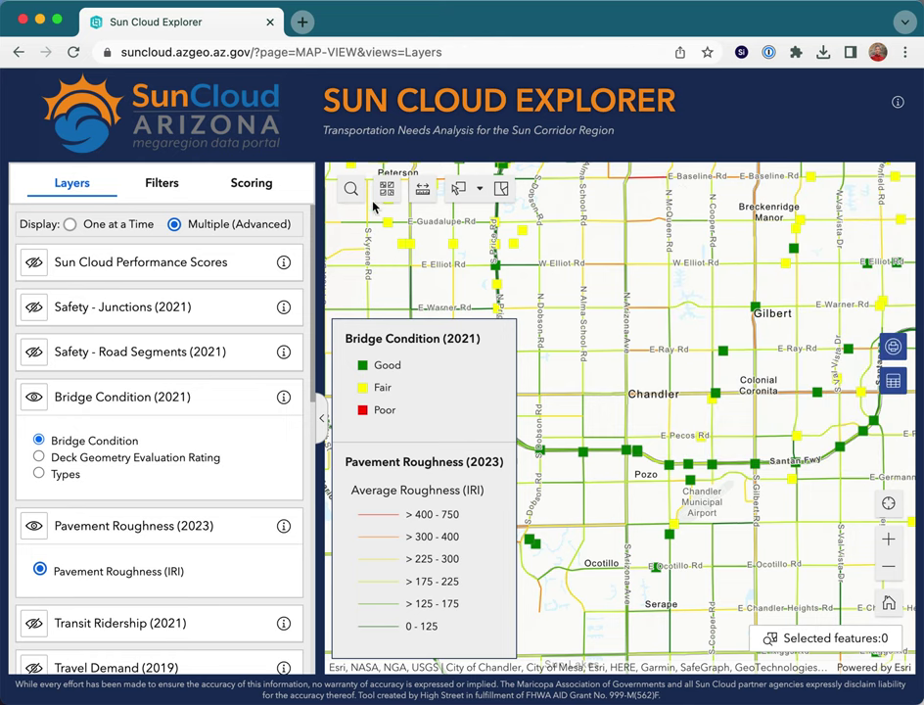
# Switch the map's basemap to Dark Gray Canvas
pyautogui.click(386, 188)
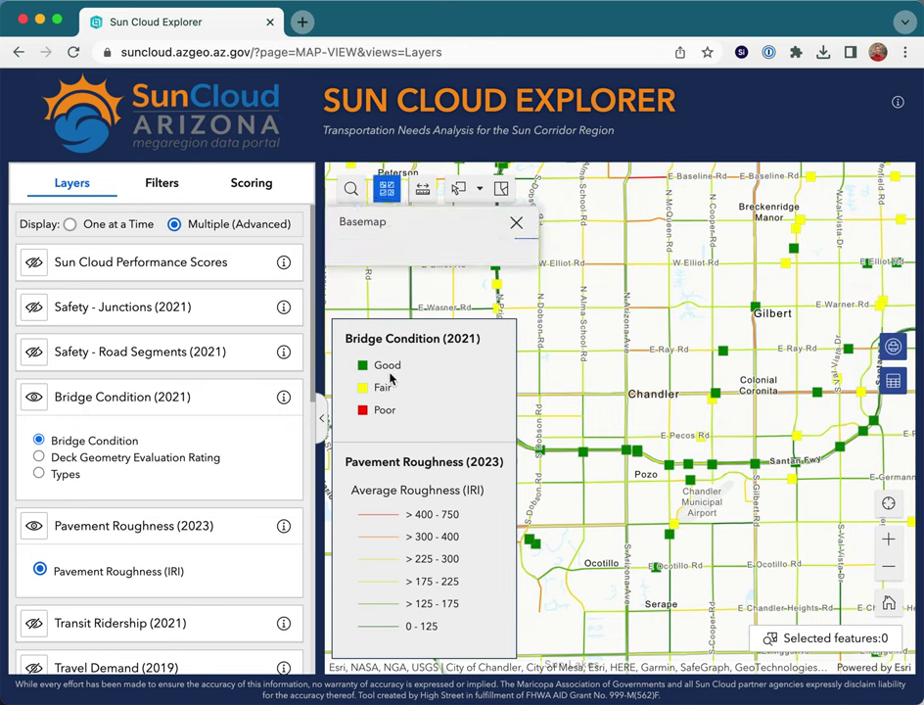
pyautogui.scroll(-5, 415, 460)
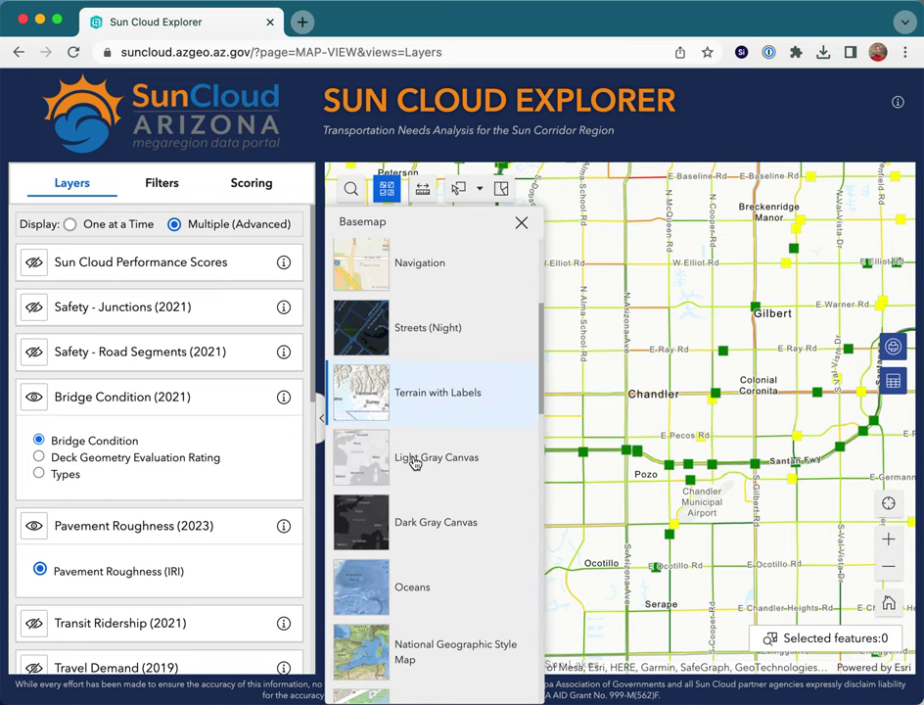
pyautogui.scroll(-1, 415, 462)
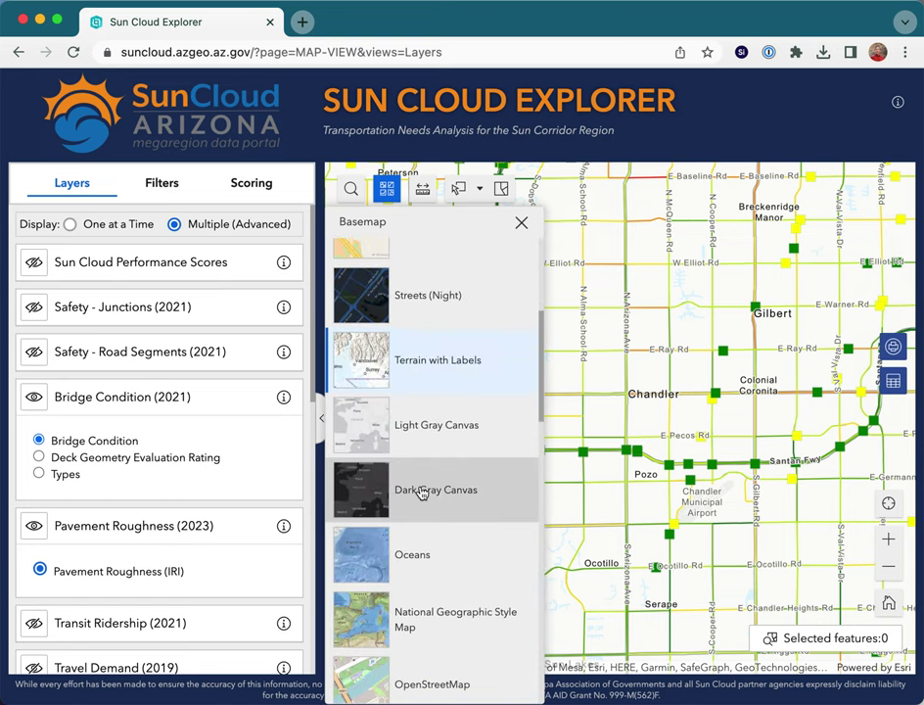
pyautogui.click(422, 492)
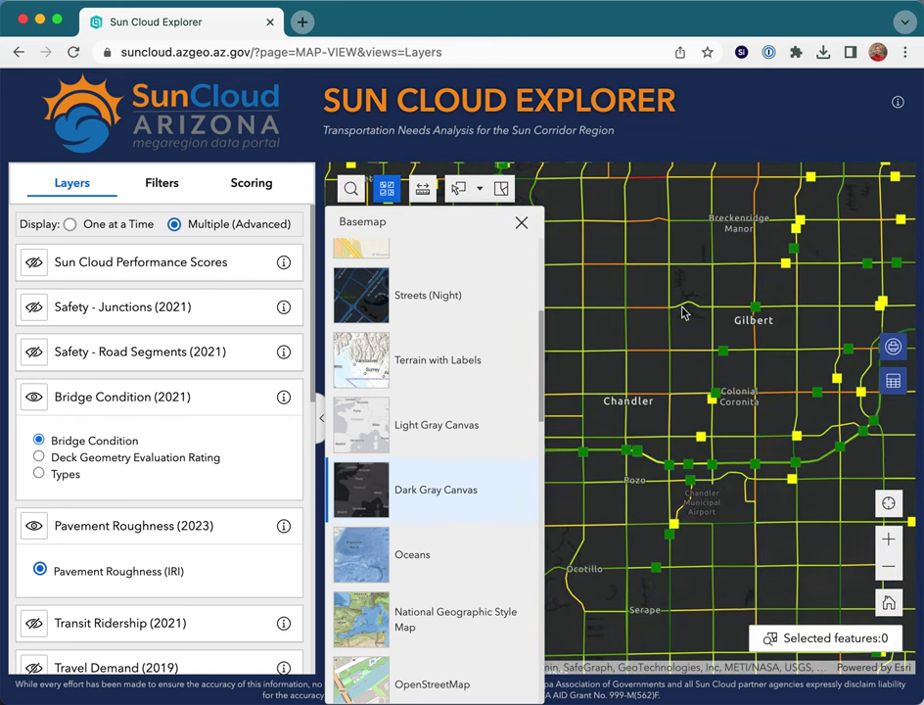
# Close the basemap gallery to reveal the legend and dismiss the WARNER RD feature details
pyautogui.click(521, 222)
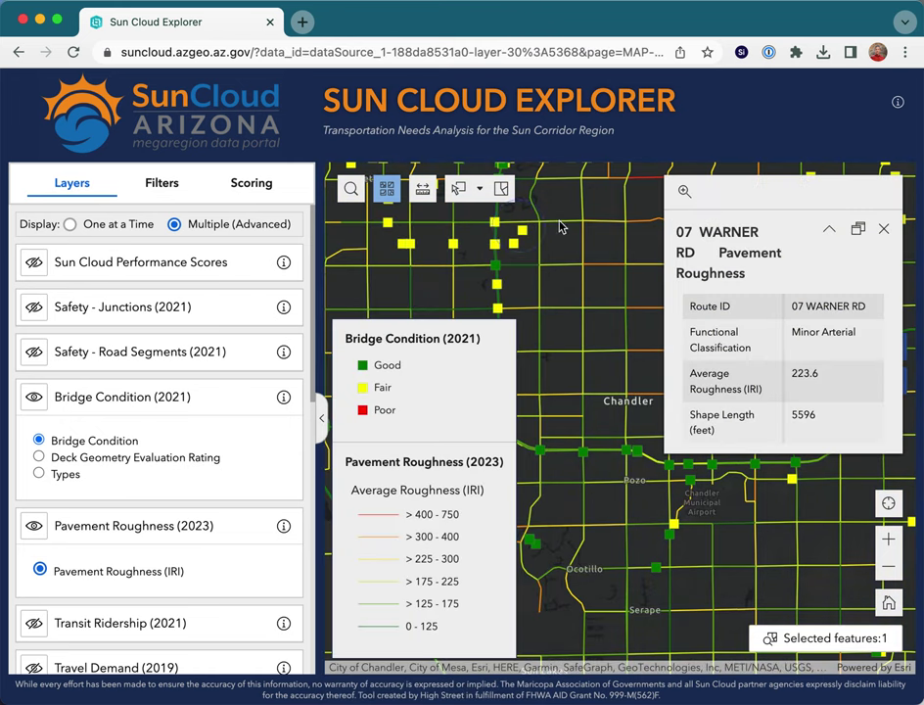
pyautogui.click(883, 229)
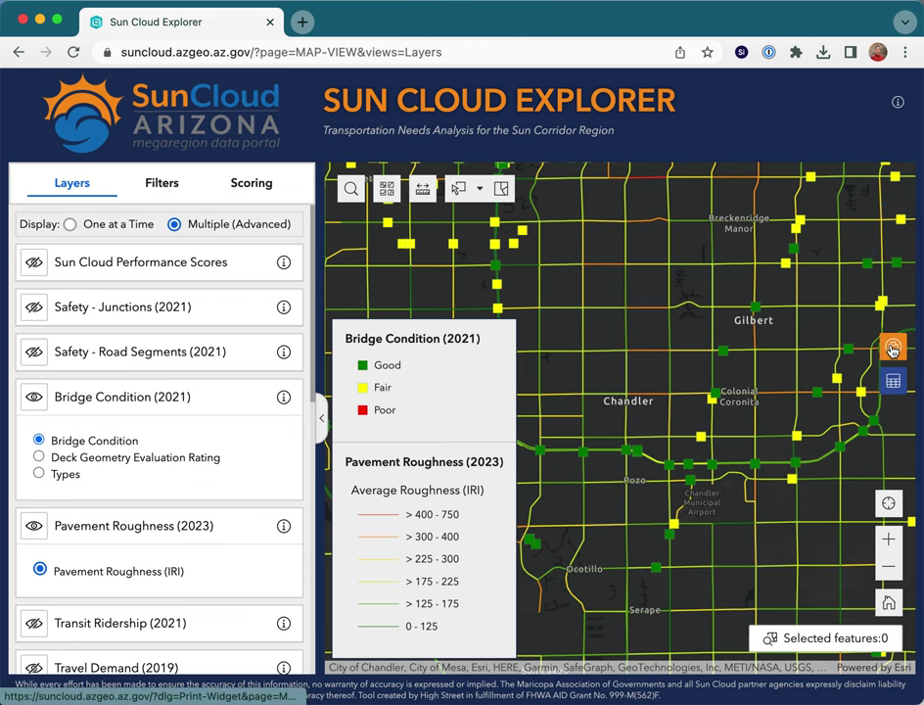
pyautogui.click(891, 349)
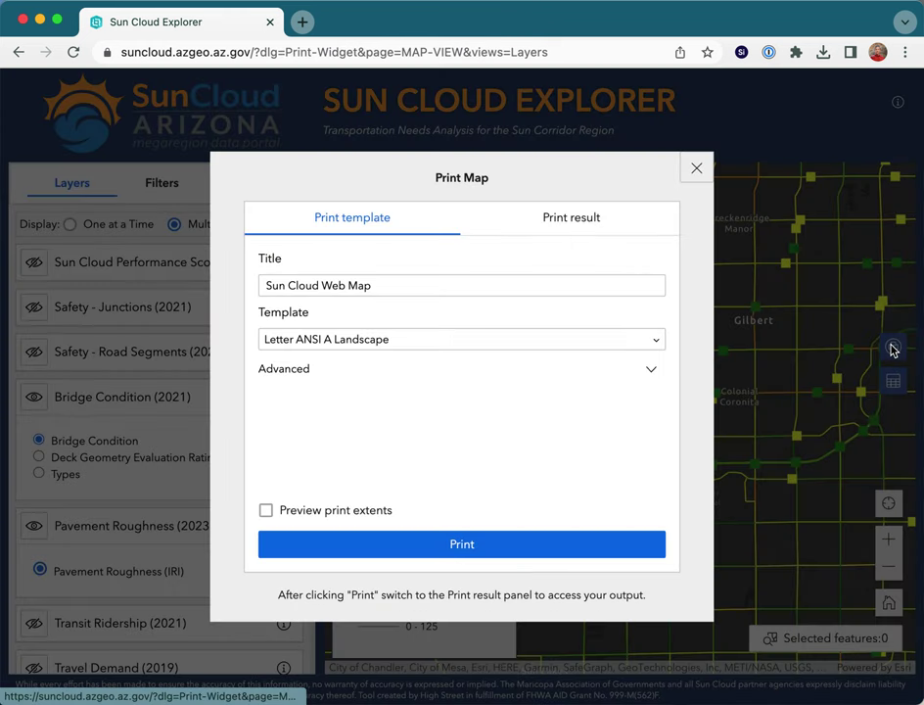
# Print the map as Sun Cloud Web Map on Letter ANSI A Landscape and check the output
pyautogui.click(516, 549)
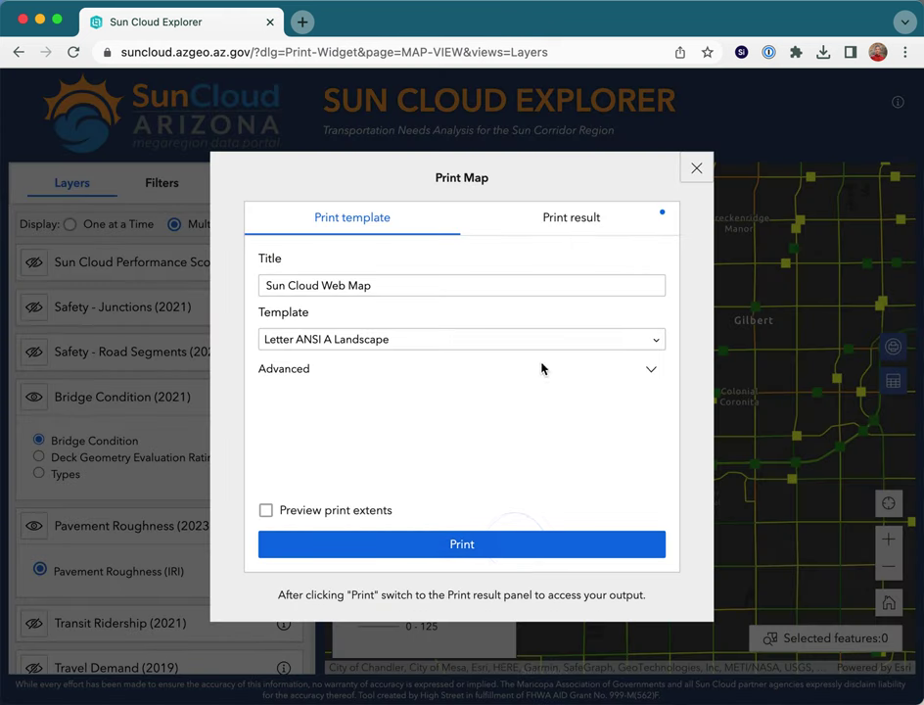
pyautogui.click(572, 219)
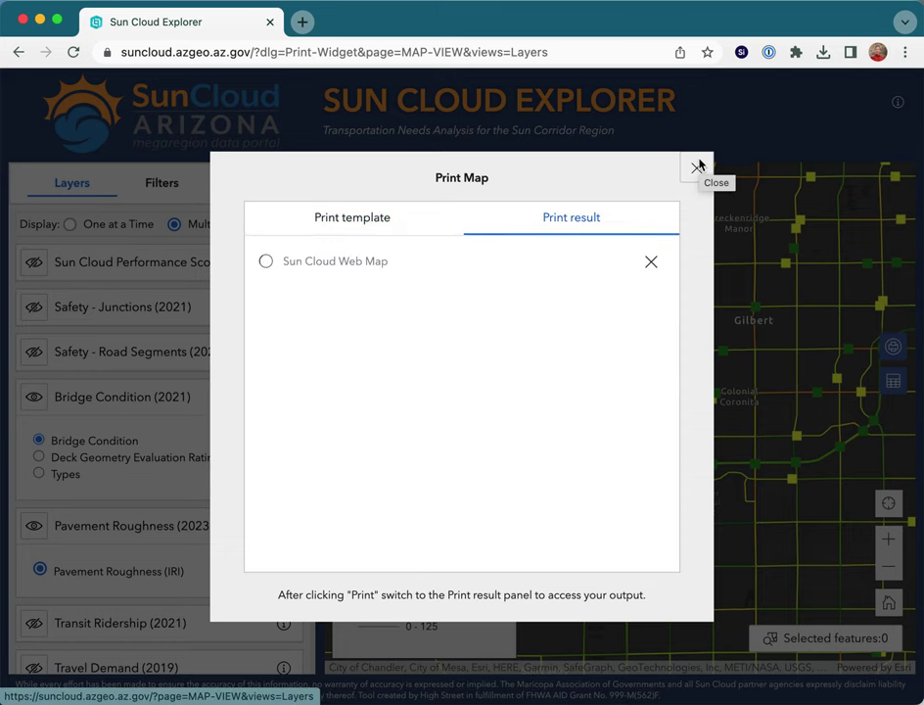
pyautogui.click(697, 167)
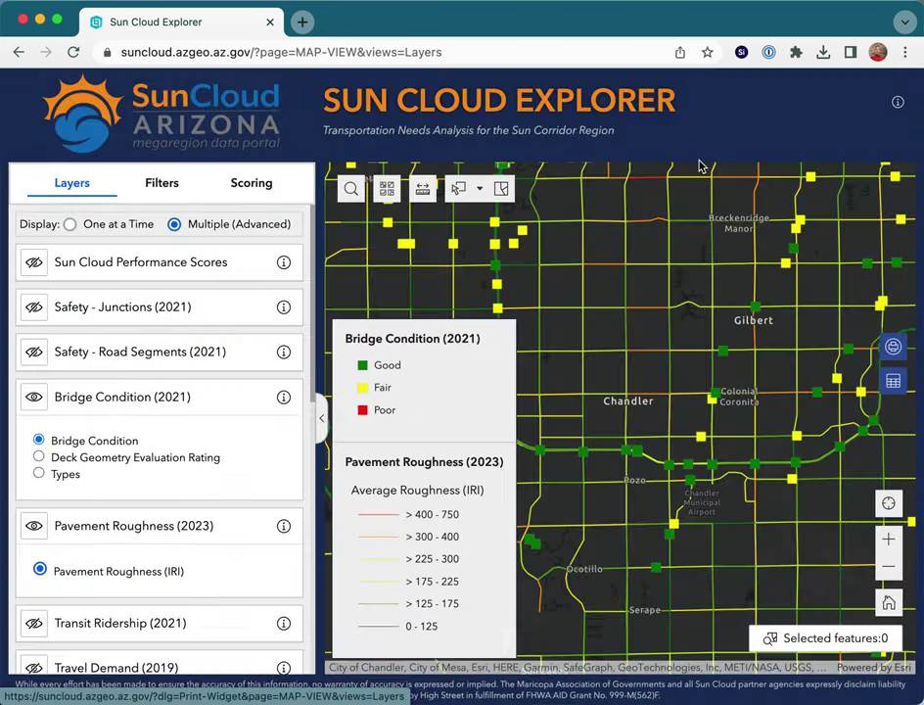
# Export all Bridge Condition (2021) records from Table View to GeoJSON, then close the table
pyautogui.click(891, 382)
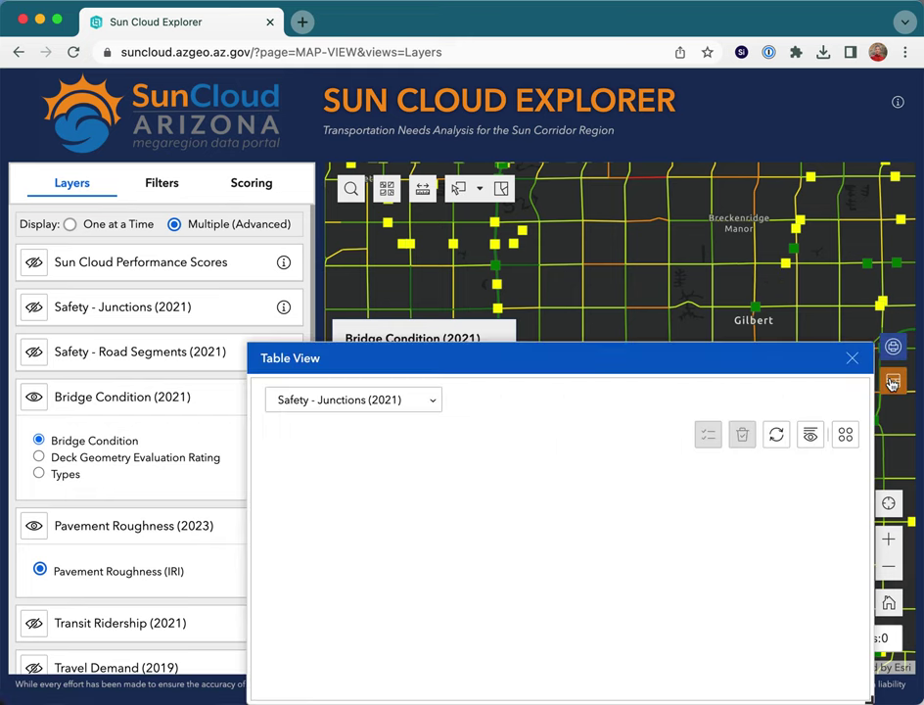
pyautogui.click(376, 399)
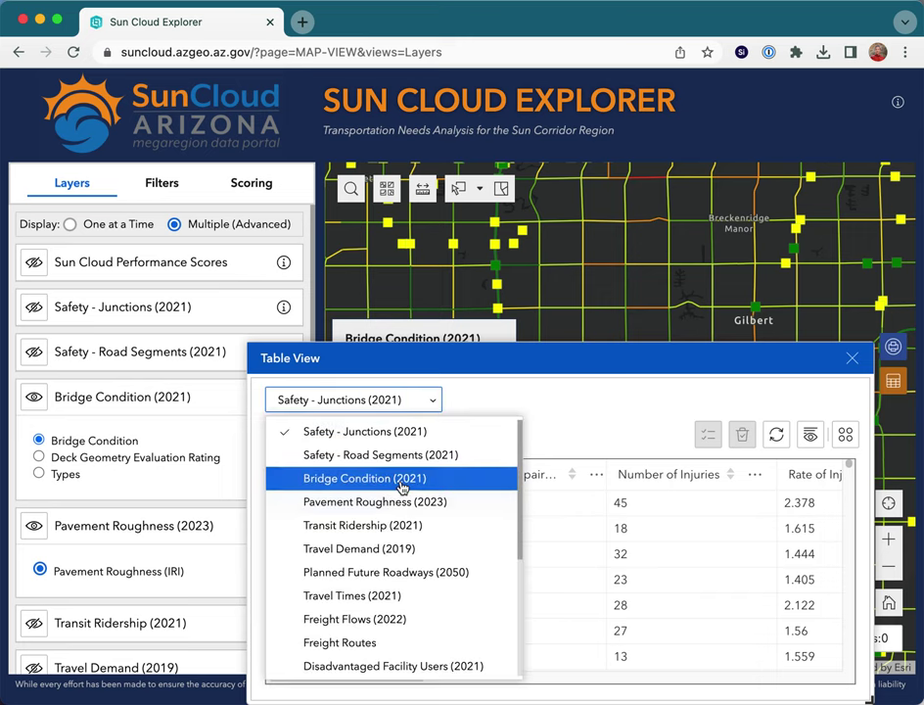
pyautogui.click(404, 481)
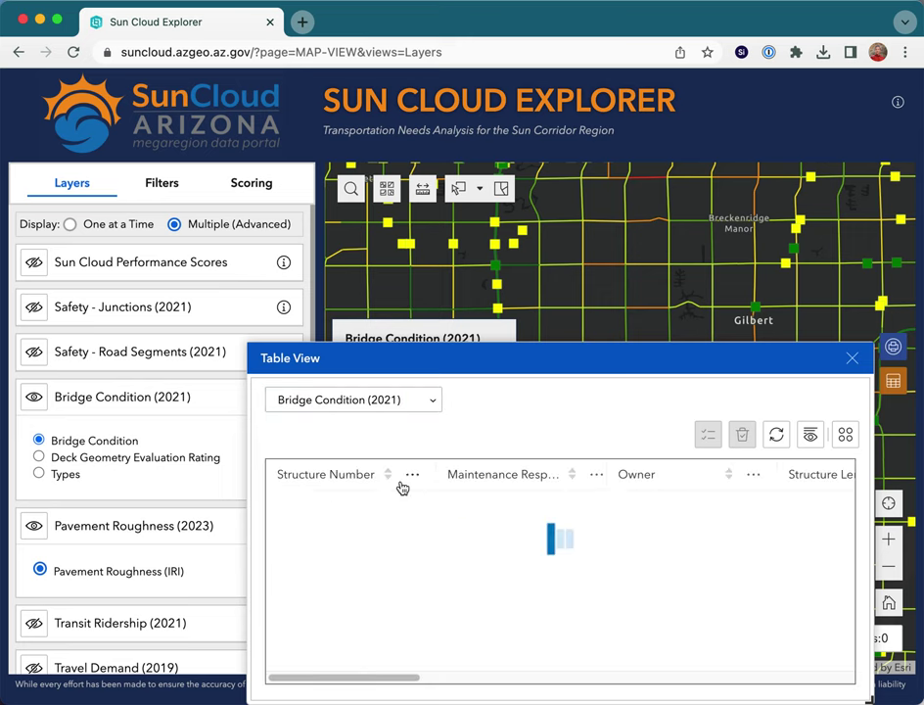
pyautogui.click(845, 434)
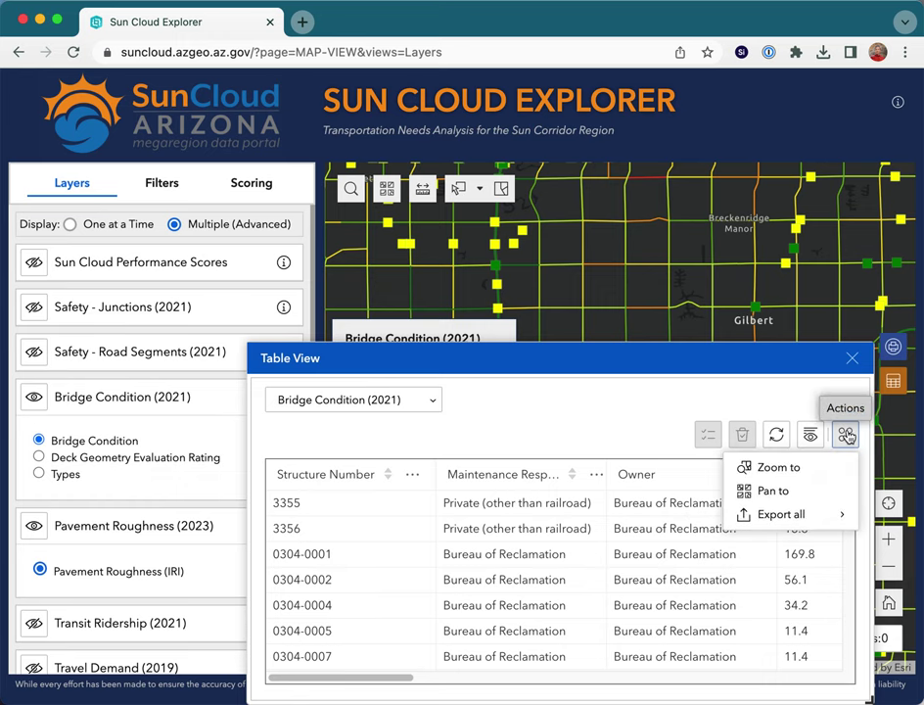
pyautogui.click(780, 520)
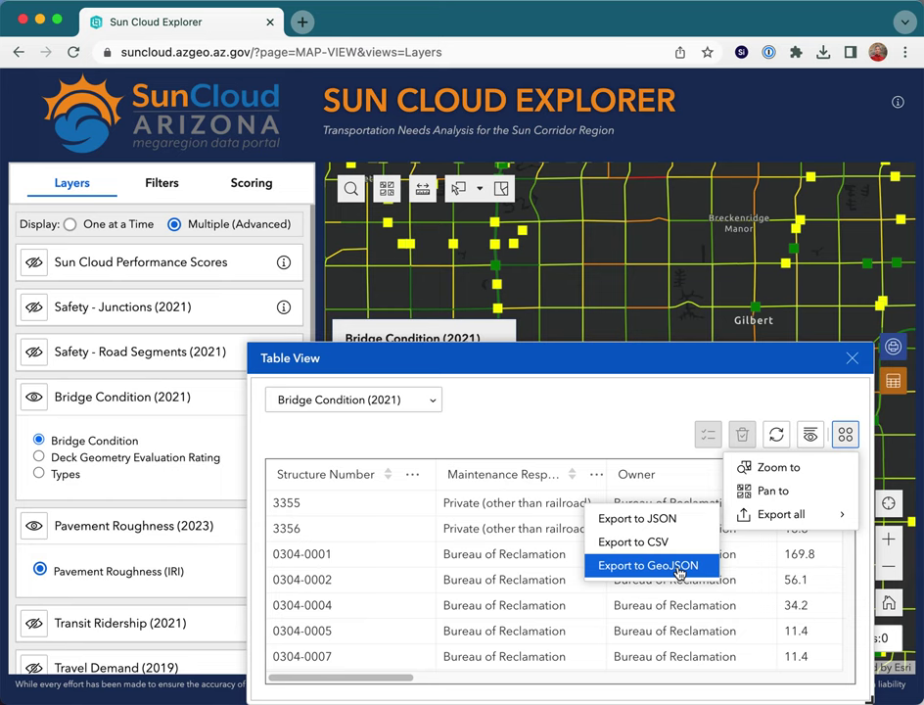
pyautogui.click(679, 566)
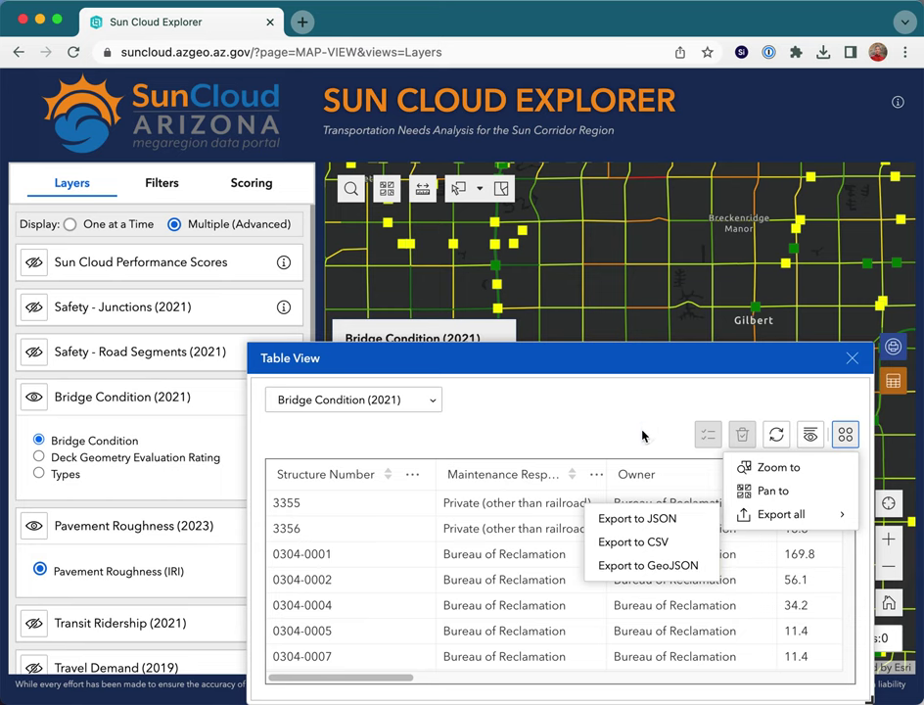
pyautogui.click(854, 362)
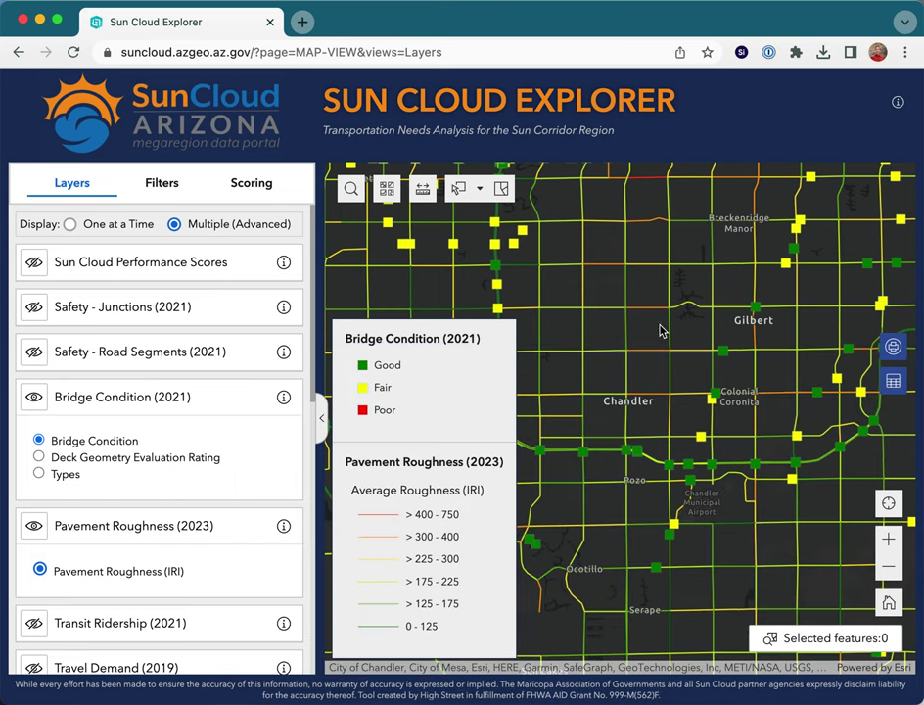
# Try a Cities location filter set to Chandler, pan across the city, then clear it
pyautogui.click(154, 188)
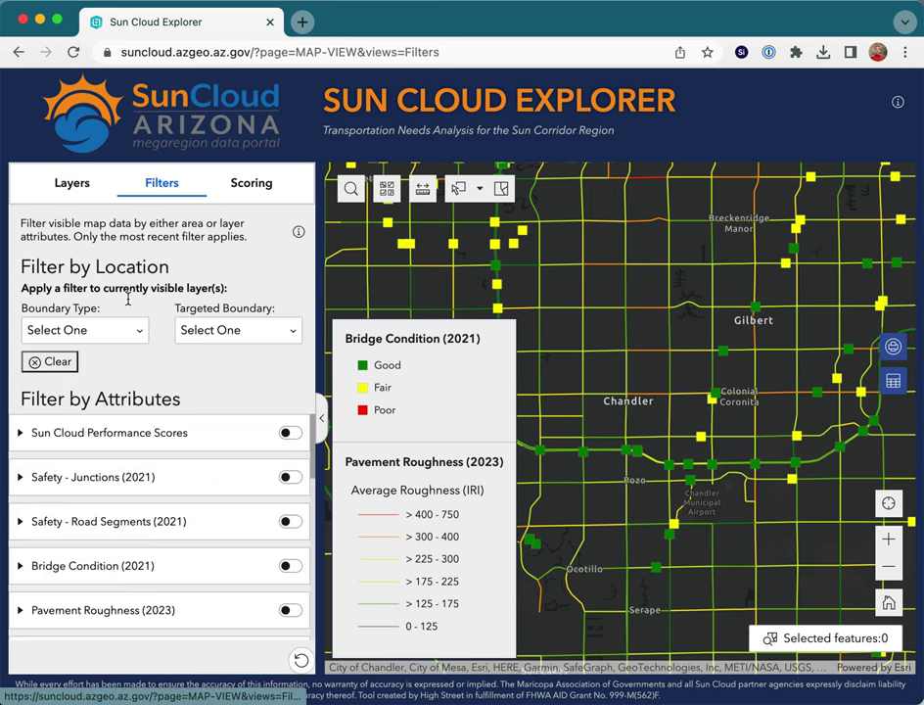
pyautogui.click(121, 330)
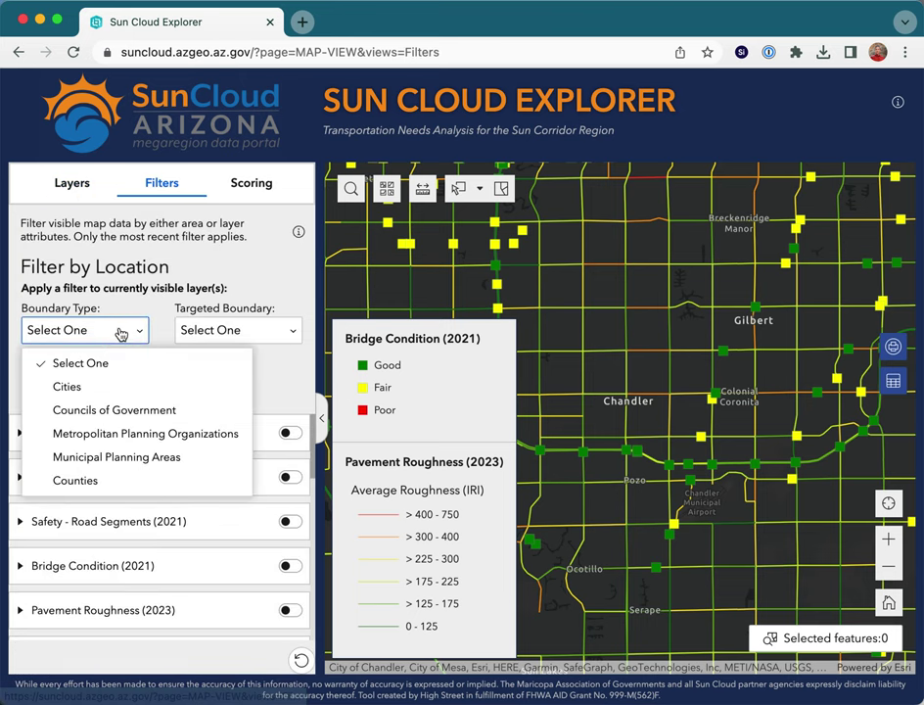
pyautogui.click(110, 397)
pyautogui.click(258, 333)
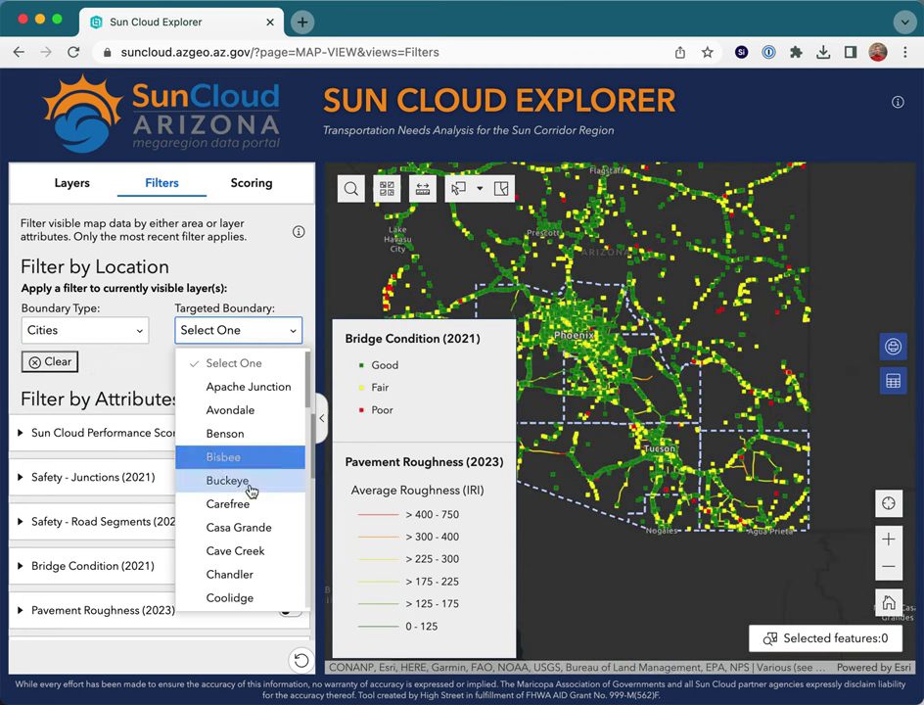
pyautogui.click(244, 575)
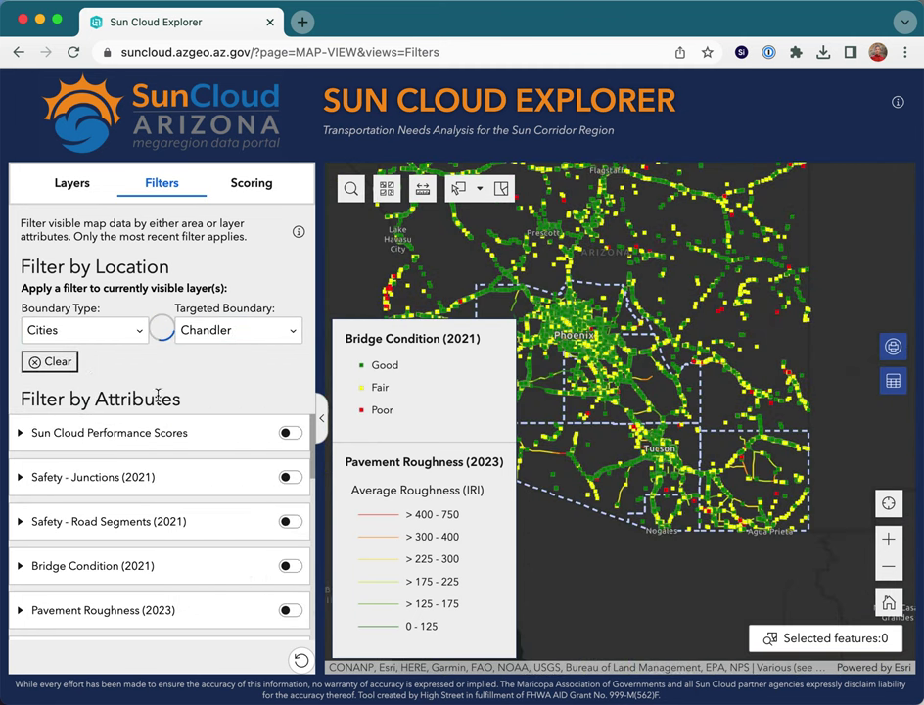
pyautogui.moveTo(612, 472); pyautogui.dragTo(613, 399)
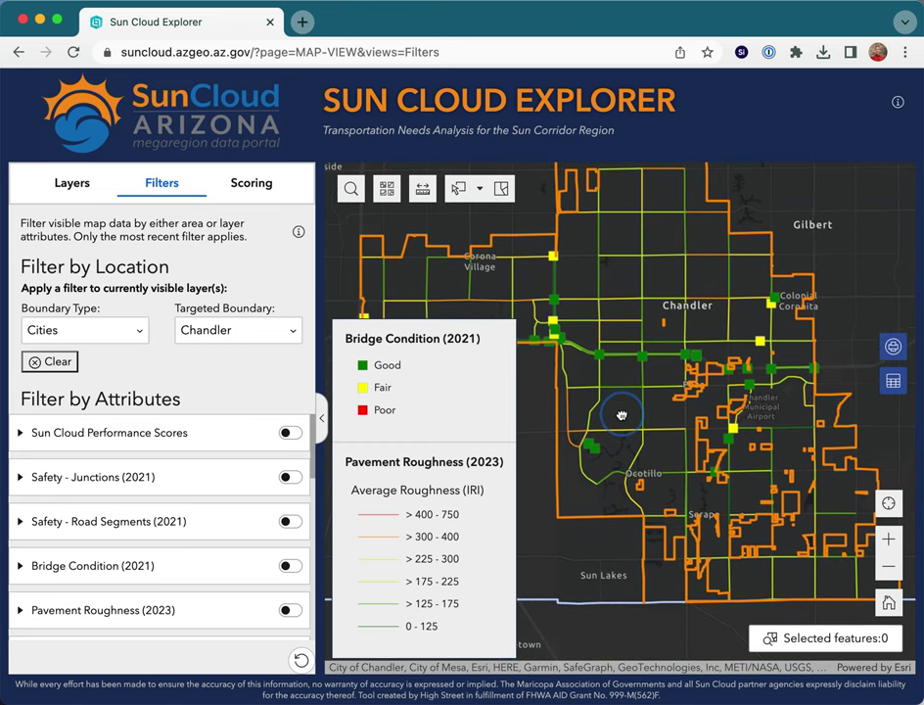
pyautogui.click(52, 364)
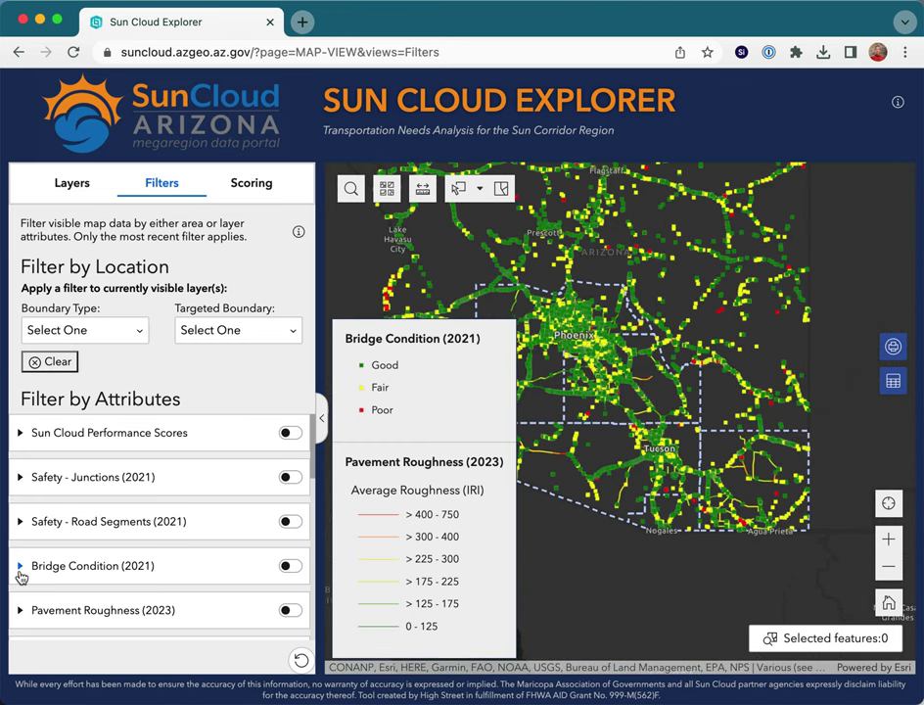
# Set the Bridge Condition (2021) filter's upper lowest-rating value to 6 and turn the filter on
pyautogui.click(20, 566)
pyautogui.click(227, 625)
pyautogui.press('BackSpace')
pyautogui.write('6')
pyautogui.press('Tab')
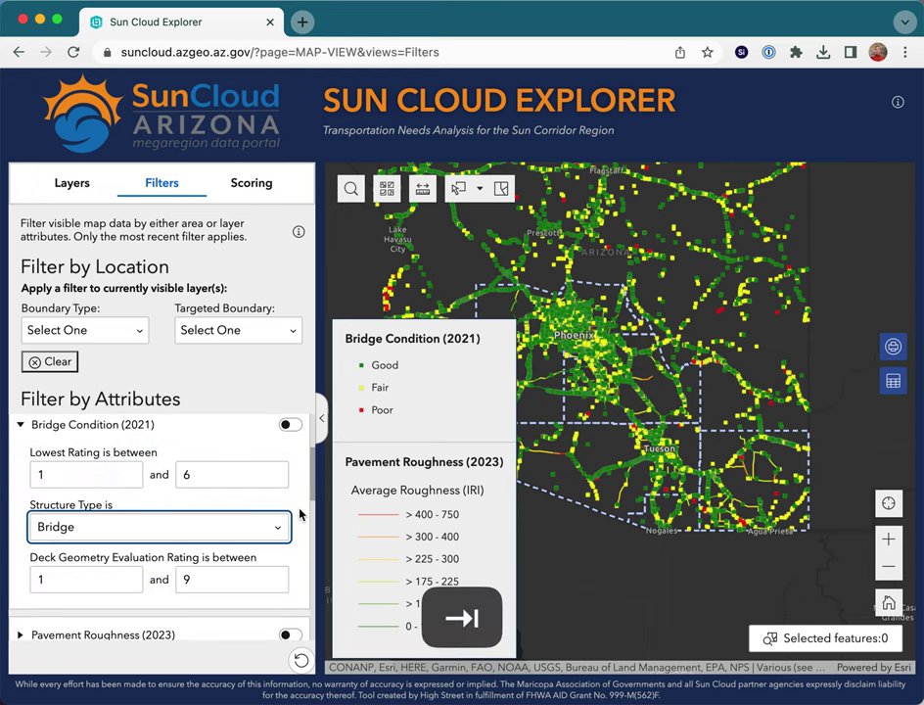
pyautogui.click(287, 425)
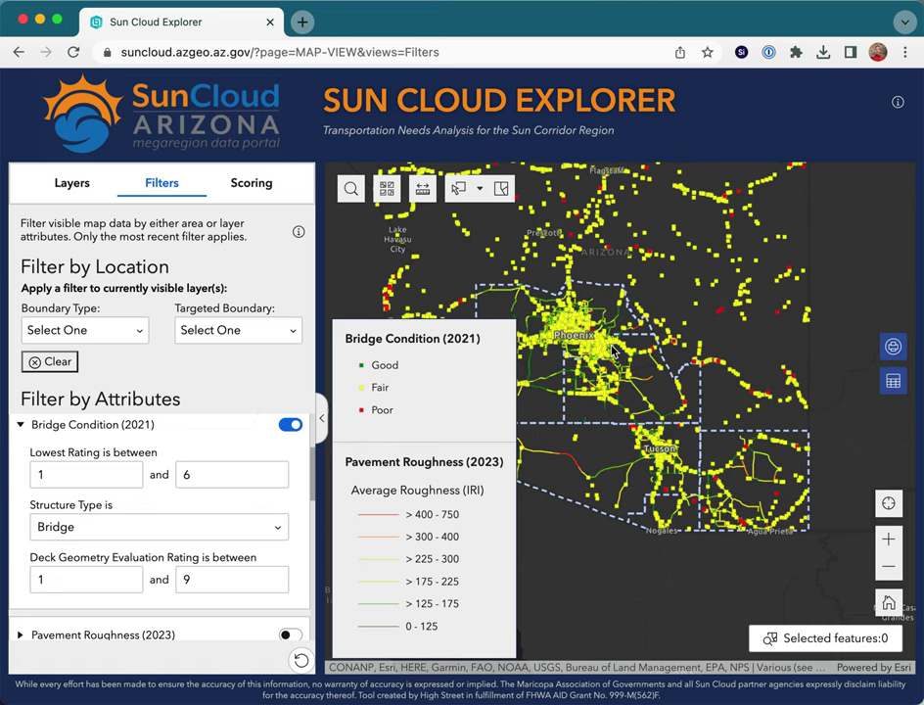
# Zoom back out to the full Arizona extent and show the Layers list
pyautogui.scroll(4, 609, 355)
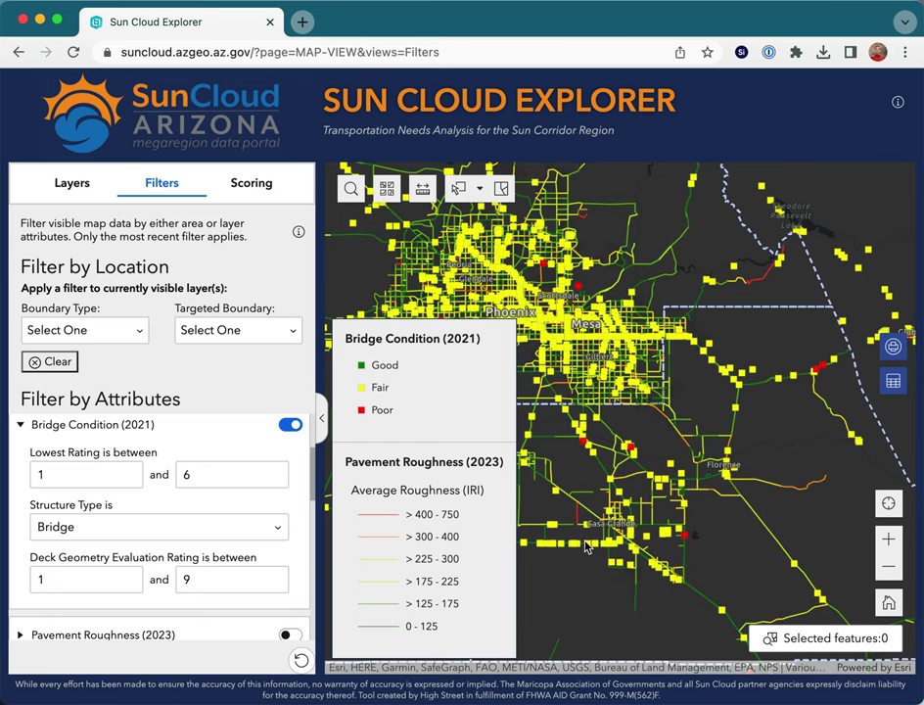
pyautogui.click(888, 601)
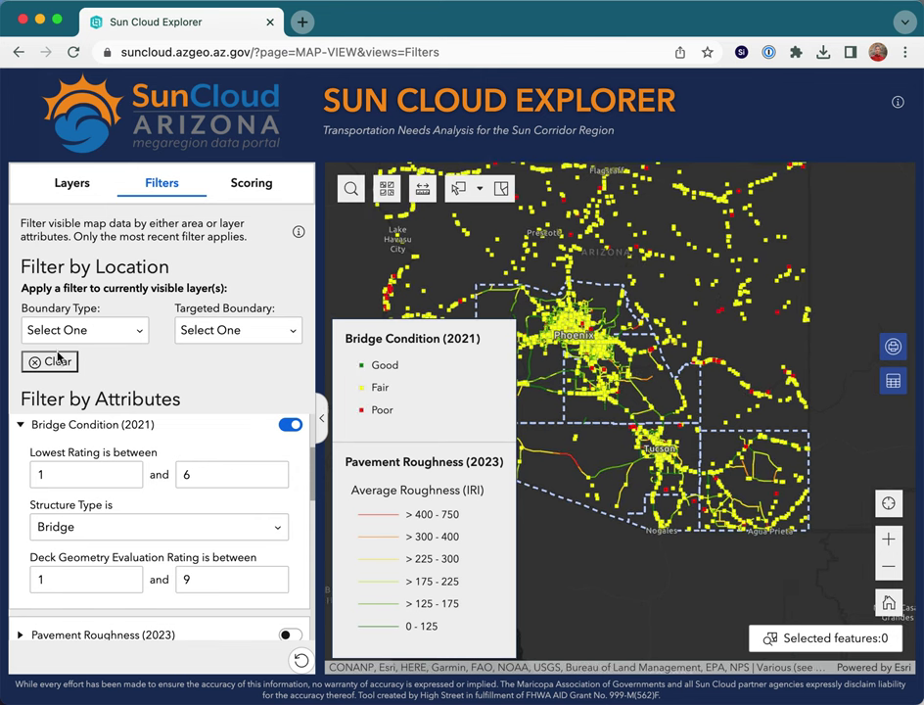
pyautogui.click(62, 189)
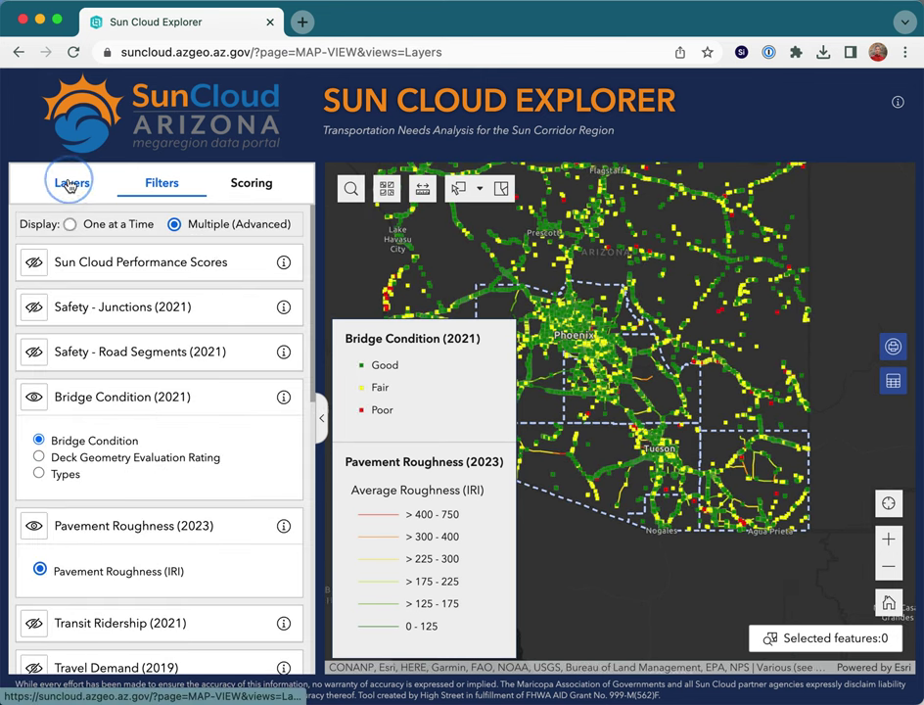
# Switch layer display to 'One at a Time' and open the Scoring view's Combined Needs dashboard
pyautogui.click(69, 225)
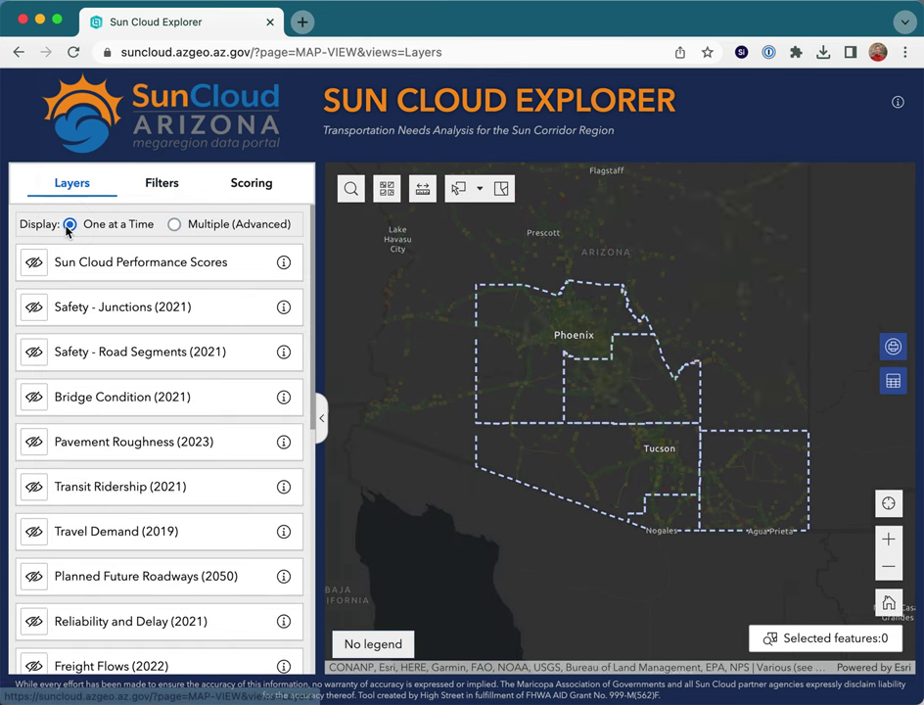
pyautogui.click(248, 191)
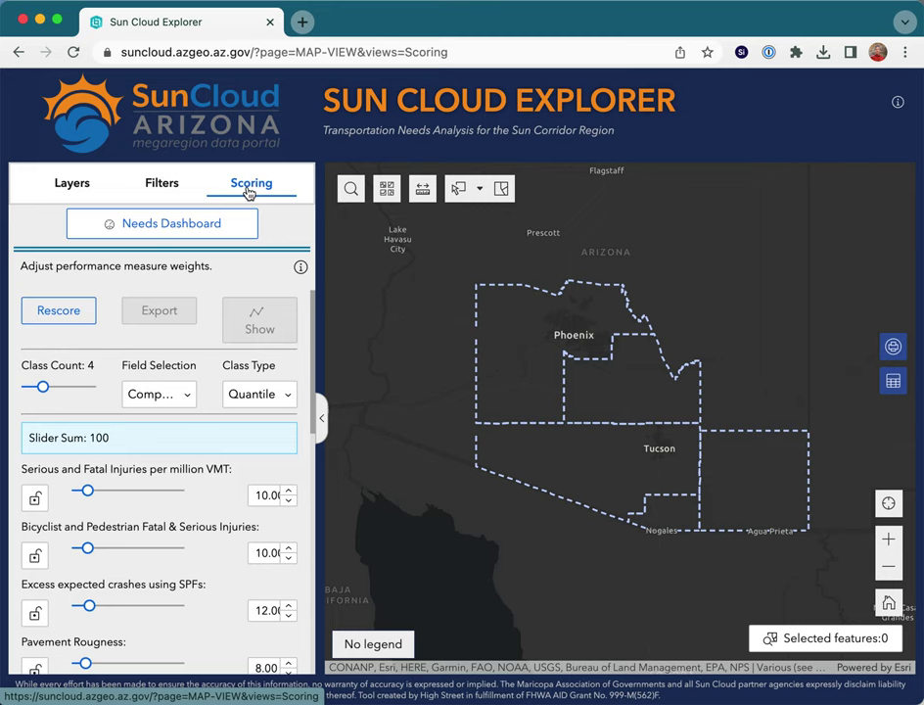
pyautogui.click(206, 226)
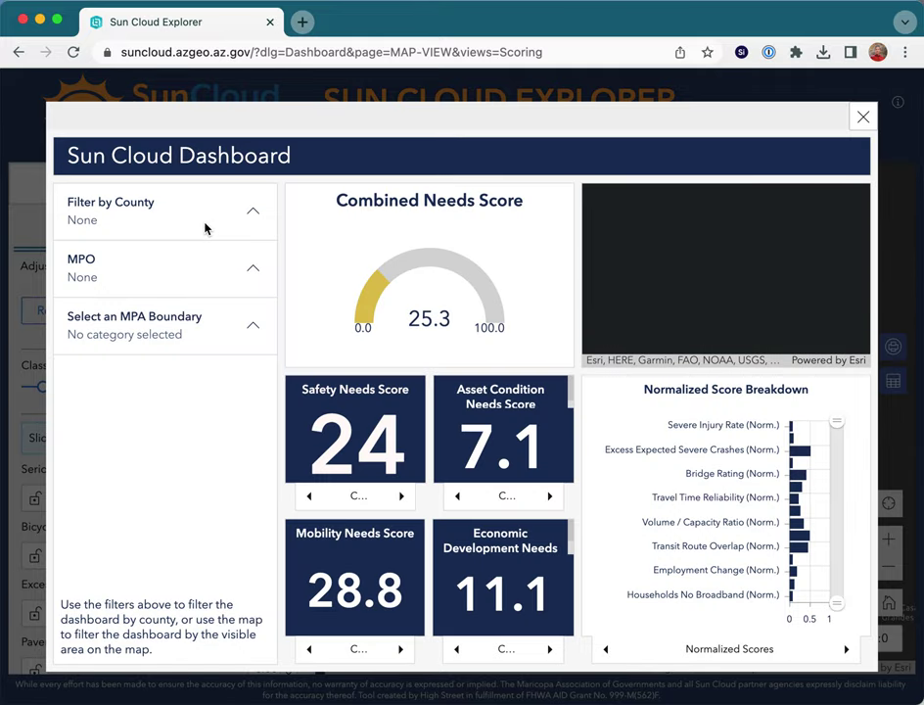
pyautogui.click(257, 275)
pyautogui.click(138, 472)
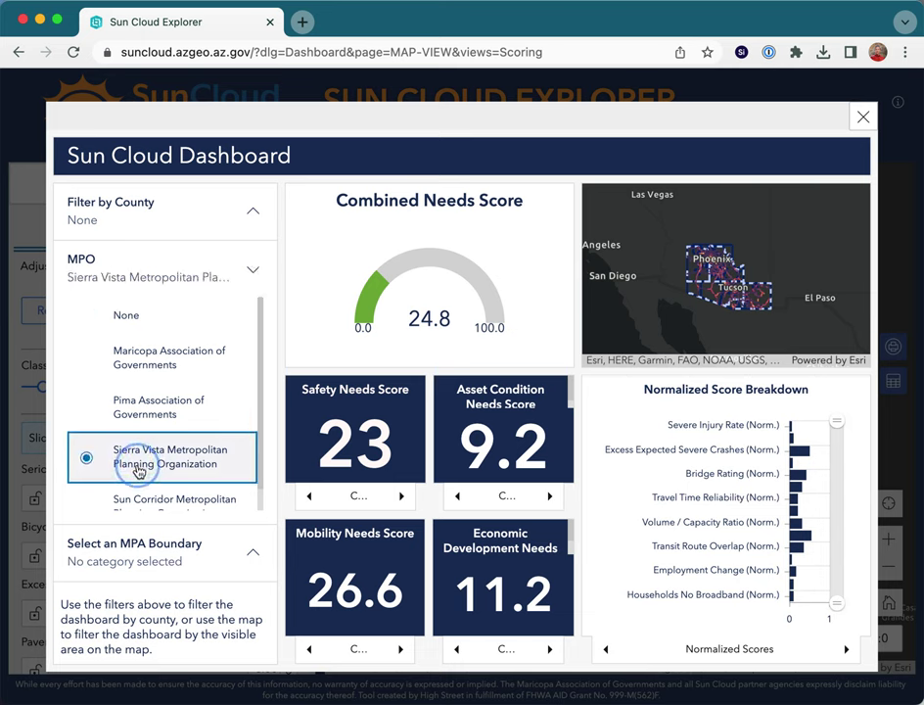
pyautogui.scroll(-1, 138, 474)
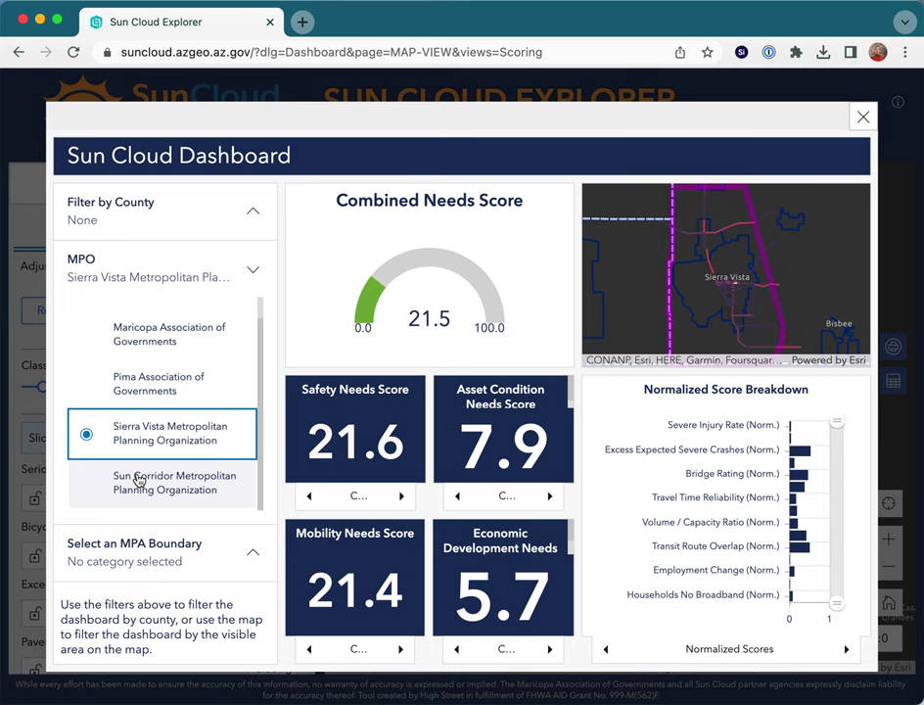
pyautogui.click(138, 480)
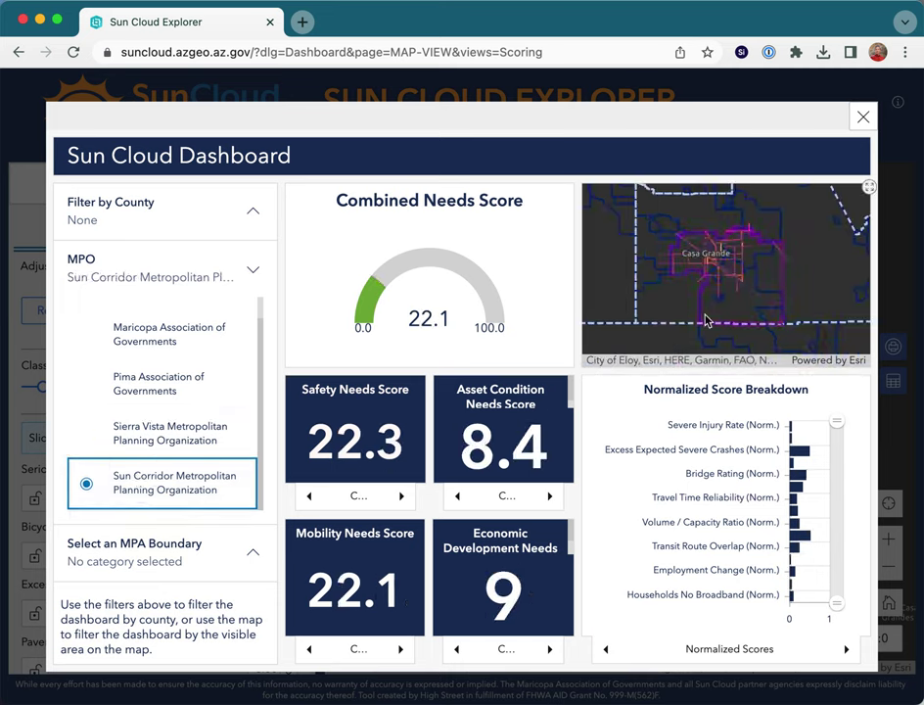
pyautogui.click(864, 118)
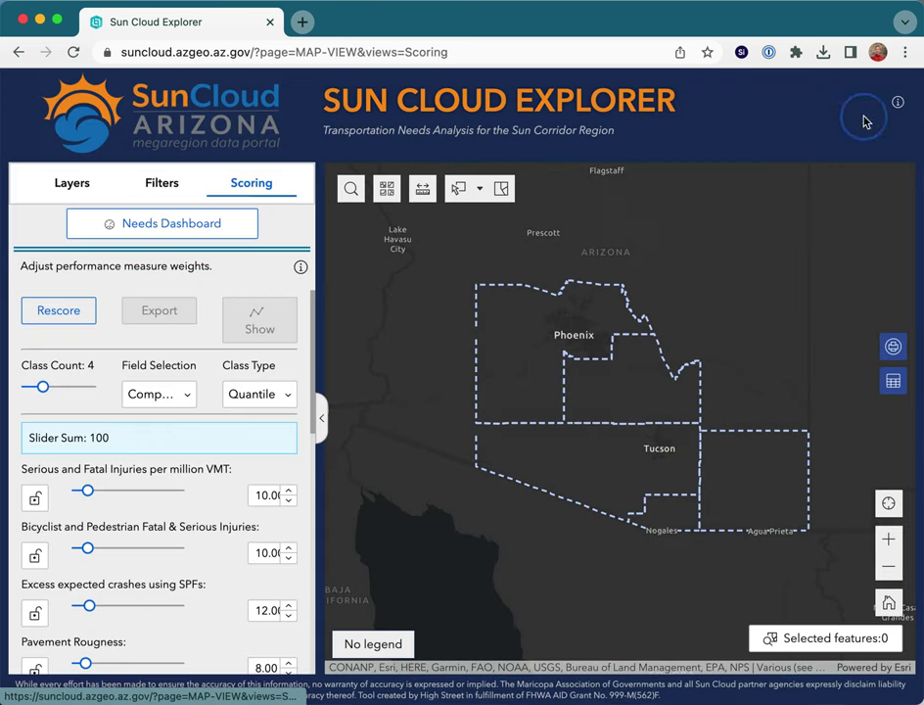
# Set the serious/fatal injuries, bicyclist/pedestrian injuries and excess expected crashes weights to 0
pyautogui.scroll(-1, 203, 486)
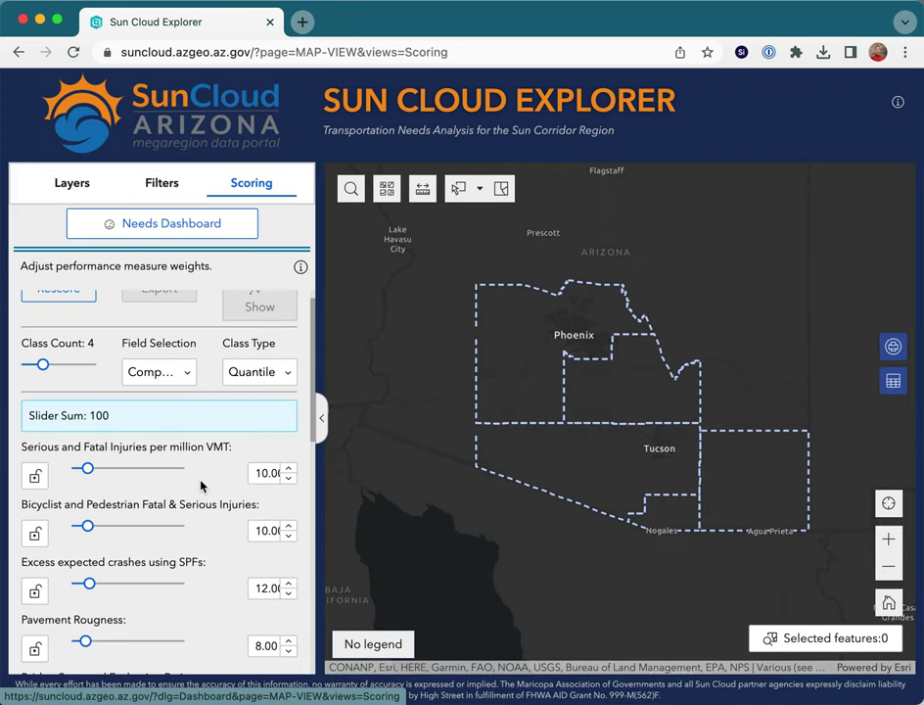
pyautogui.scroll(-1, 201, 485)
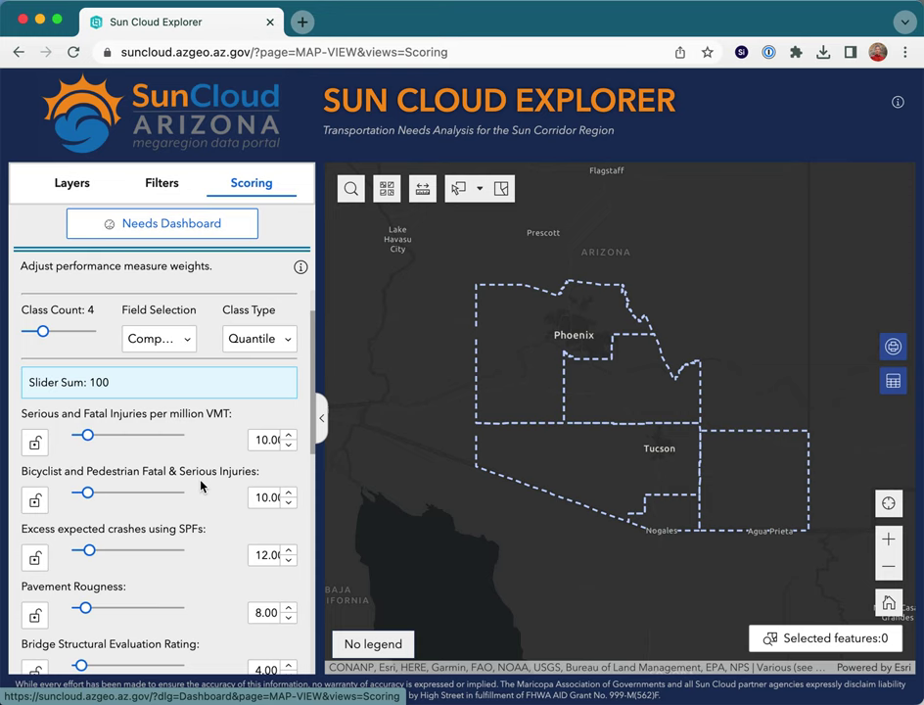
pyautogui.scroll(1, 200, 485)
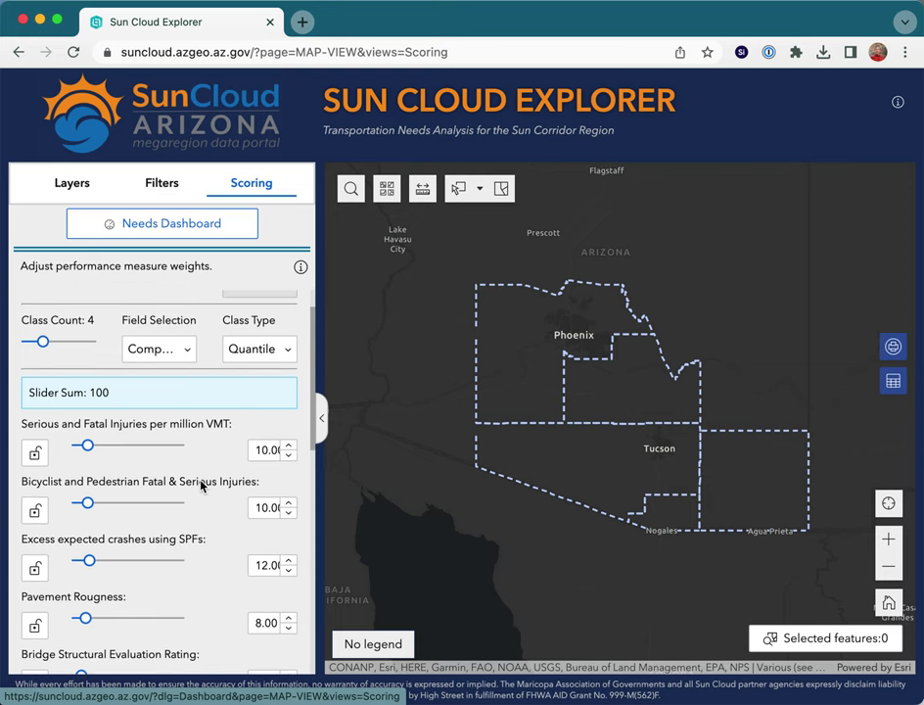
pyautogui.scroll(2, 201, 484)
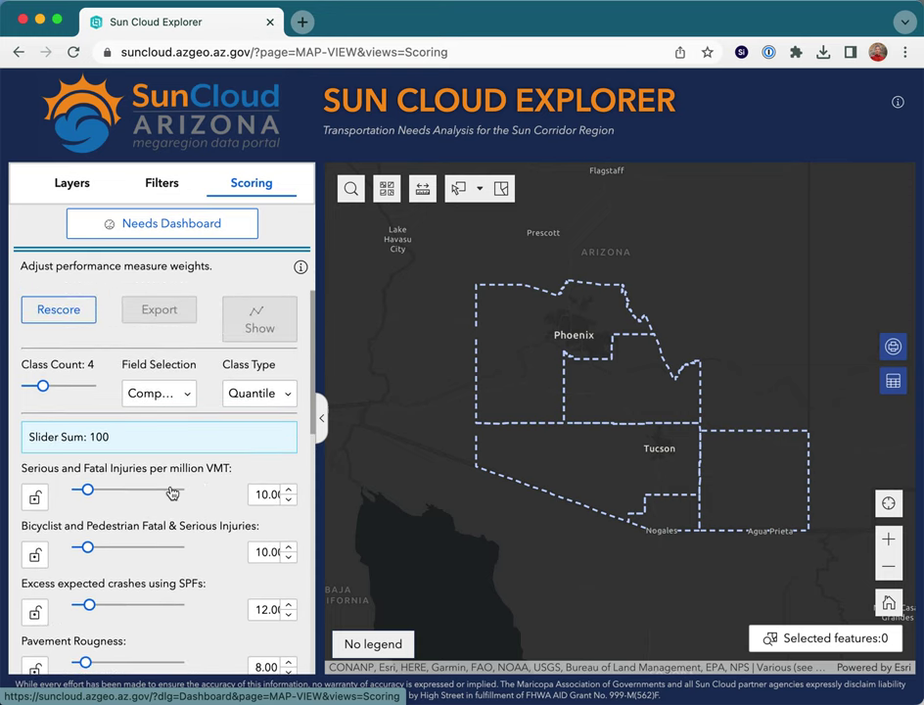
pyautogui.scroll(-2, 129, 492)
pyautogui.click(82, 447)
pyautogui.moveTo(81, 448); pyautogui.dragTo(77, 445)
pyautogui.moveTo(84, 503); pyautogui.dragTo(36, 505)
pyautogui.moveTo(90, 561); pyautogui.dragTo(36, 580)
# Raise the Pavement Roughness weight to about 43.7 and rescore the map
pyautogui.scroll(-3, 49, 568)
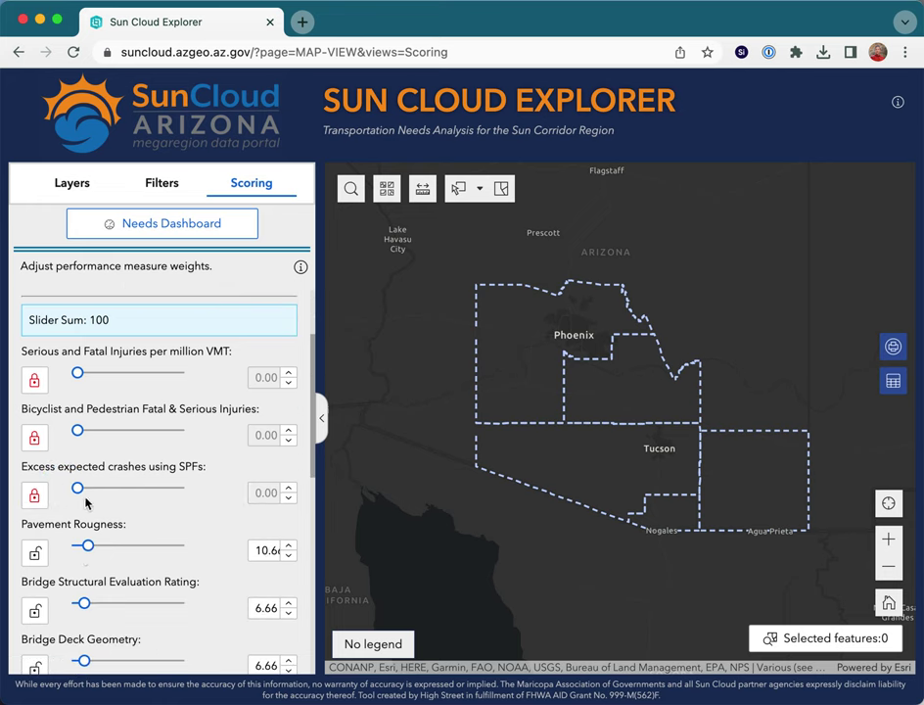
pyautogui.moveTo(87, 546); pyautogui.dragTo(121, 546)
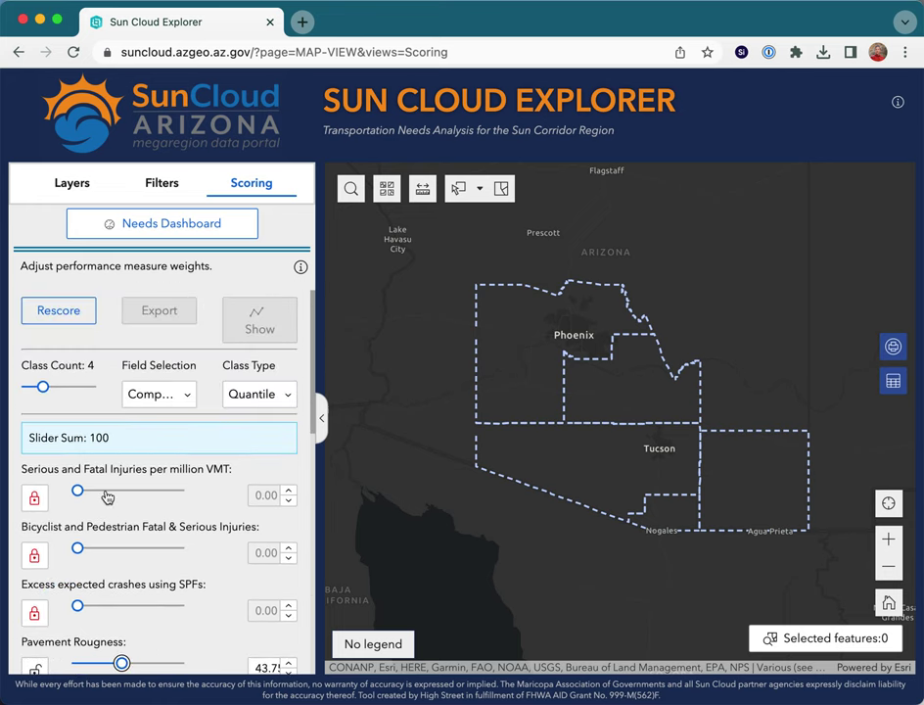
pyautogui.click(62, 312)
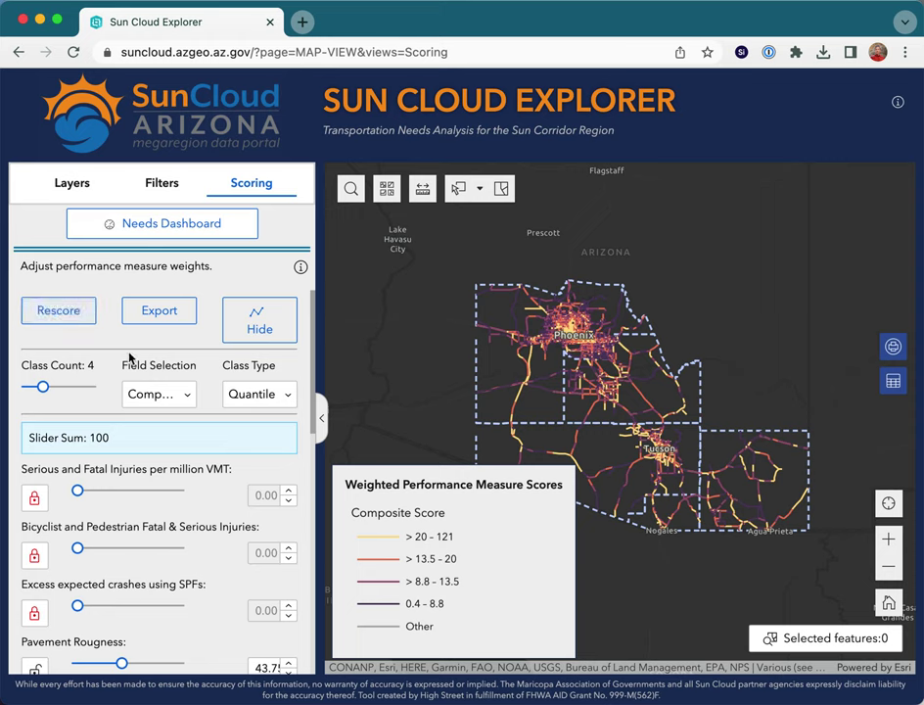
# Map Composite Score Unweighted as 5 Natural Breaks classes, then return to the Layers list
pyautogui.click(174, 403)
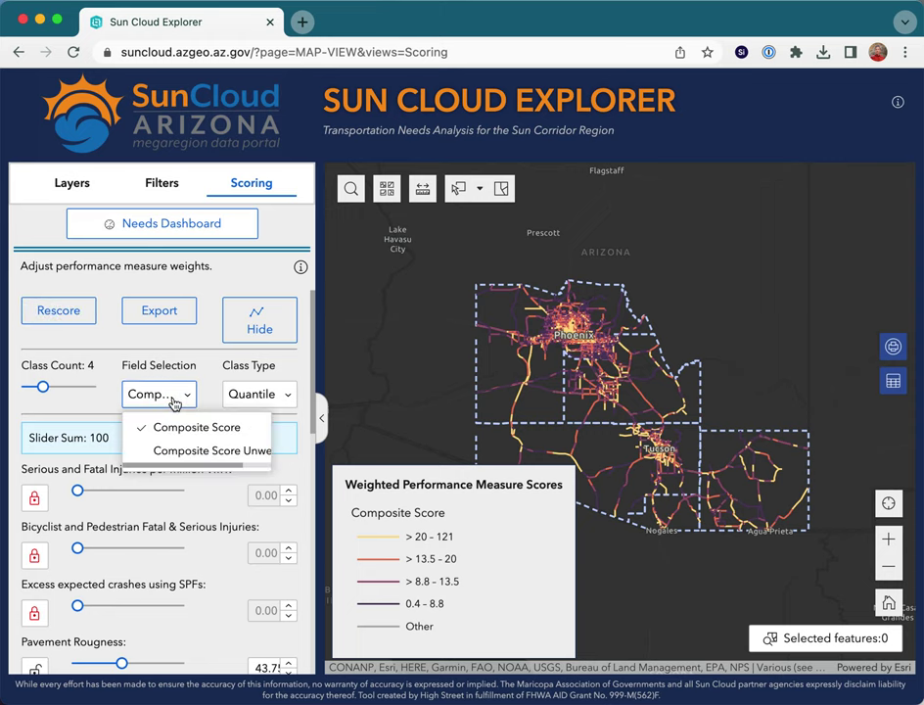
pyautogui.click(183, 455)
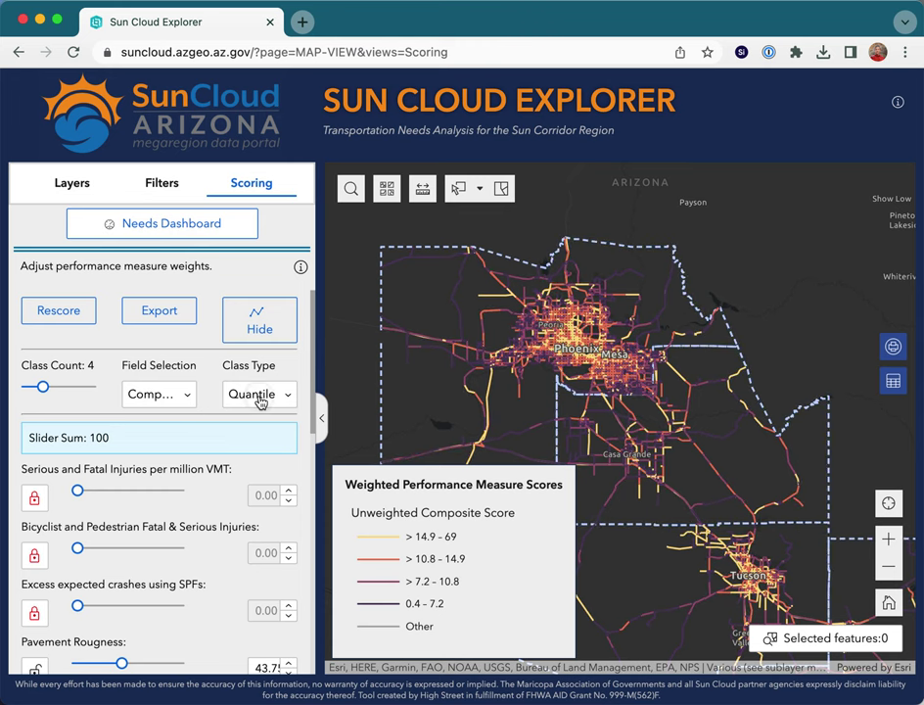
pyautogui.click(262, 396)
pyautogui.click(259, 474)
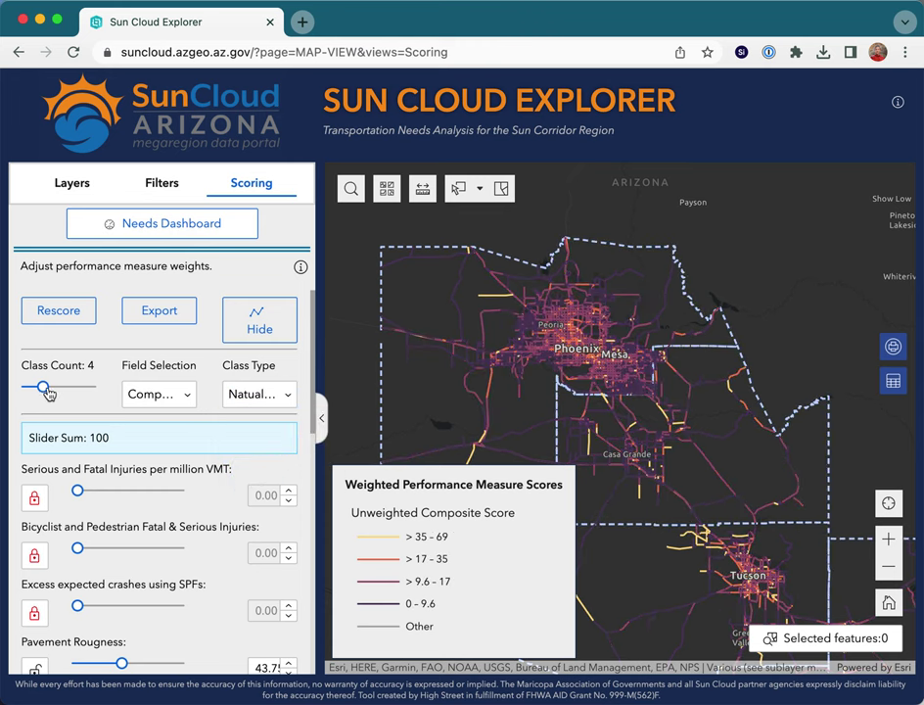
pyautogui.moveTo(43, 387); pyautogui.dragTo(52, 388)
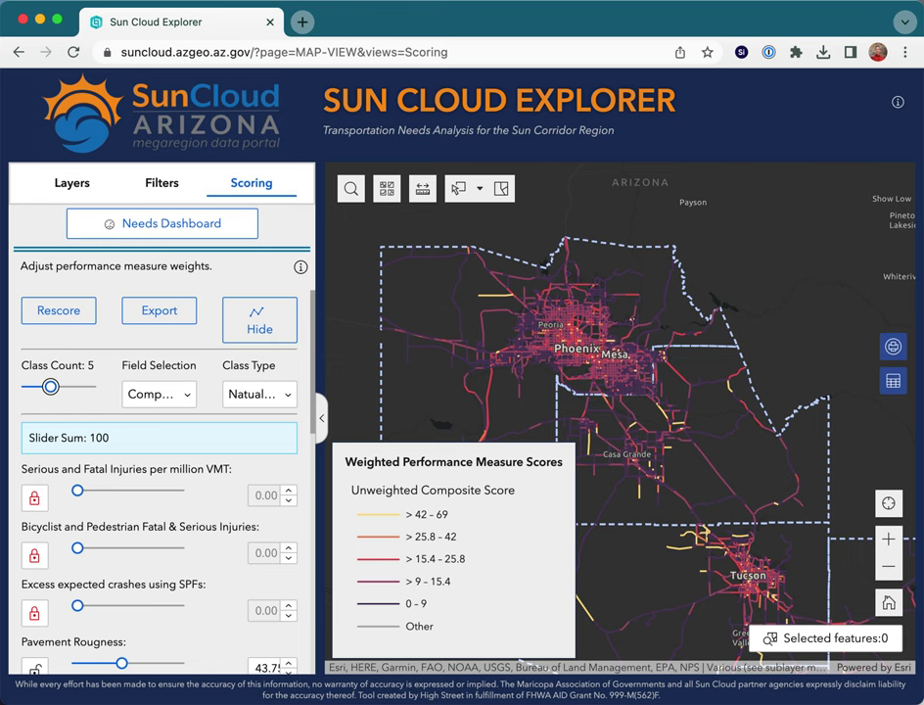
pyautogui.click(70, 188)
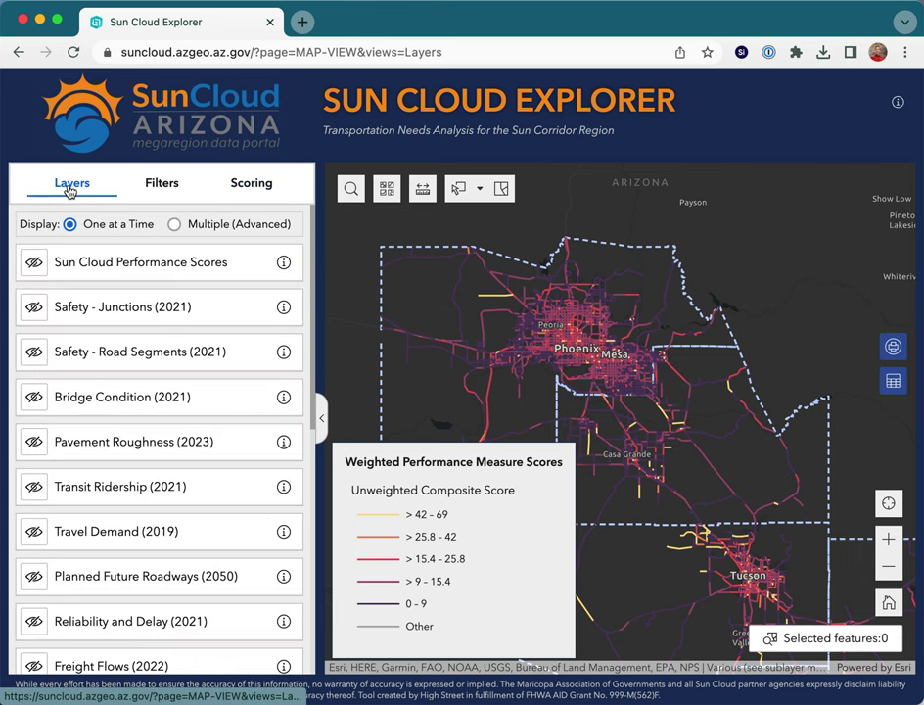